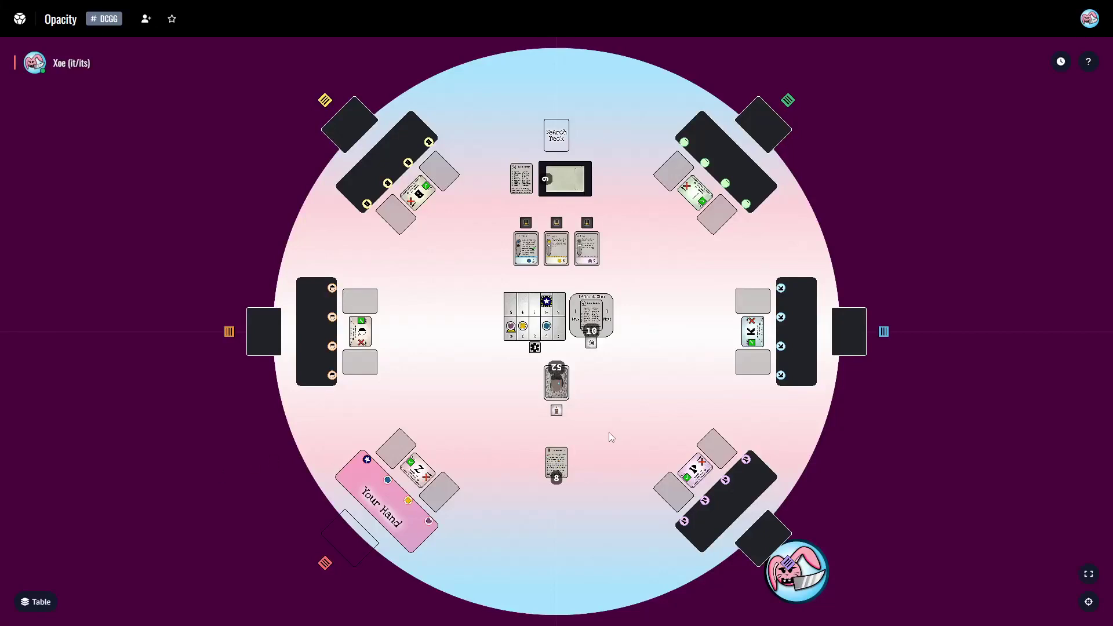
- Move the 52-card deck from the table's centre to the free space beside the Search Deck spot
scroll(564, 432, "up", 5)
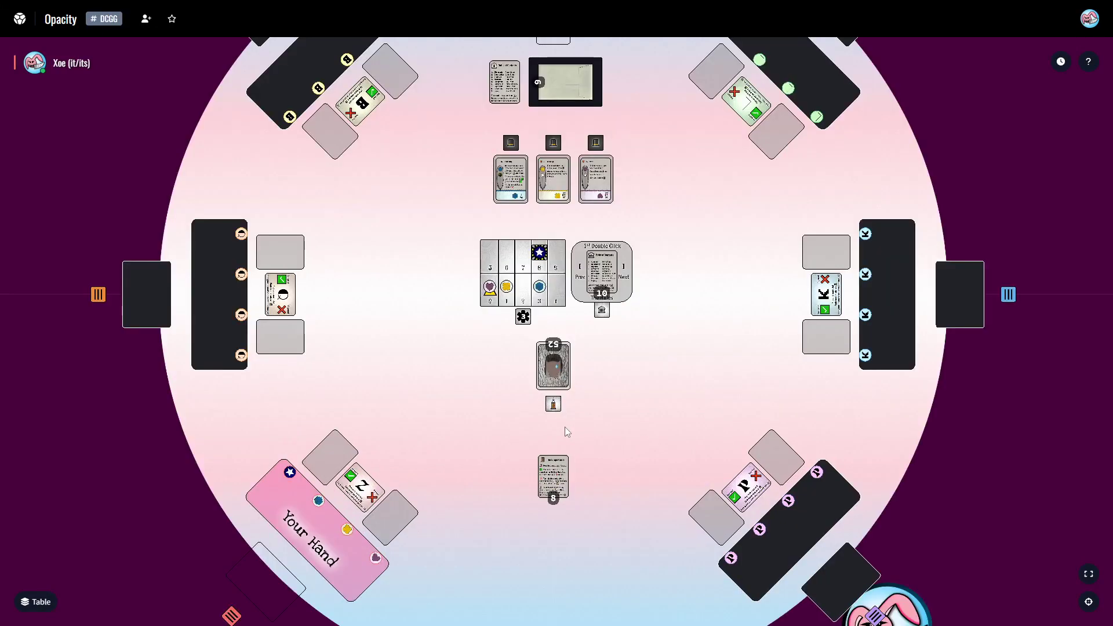
key("w")
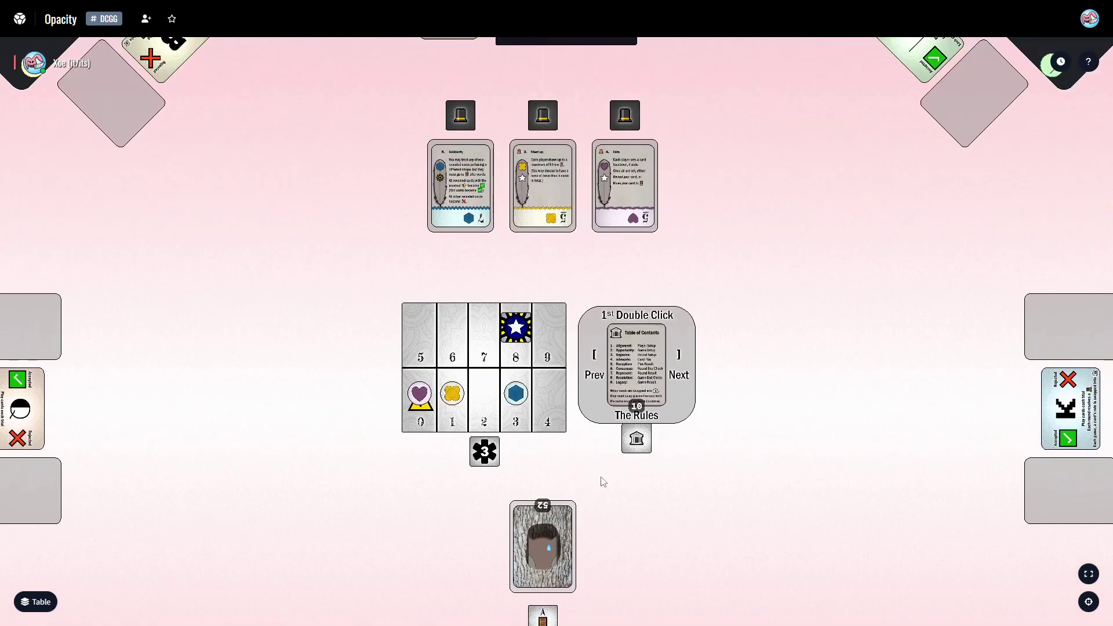
left_click_drag(529, 537, 665, 324)
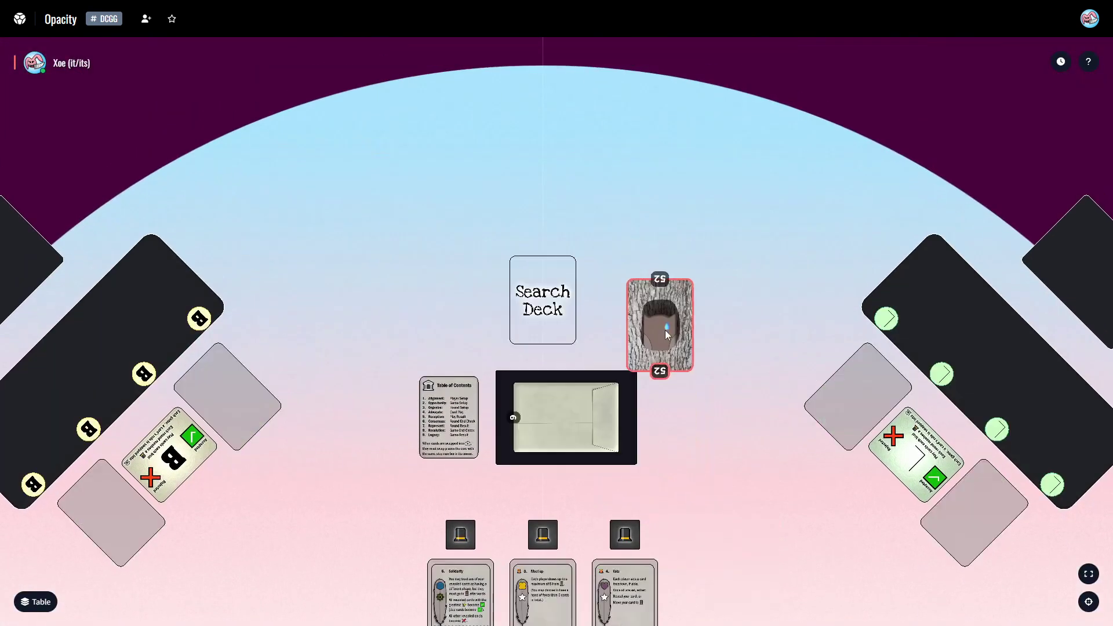
key("a")
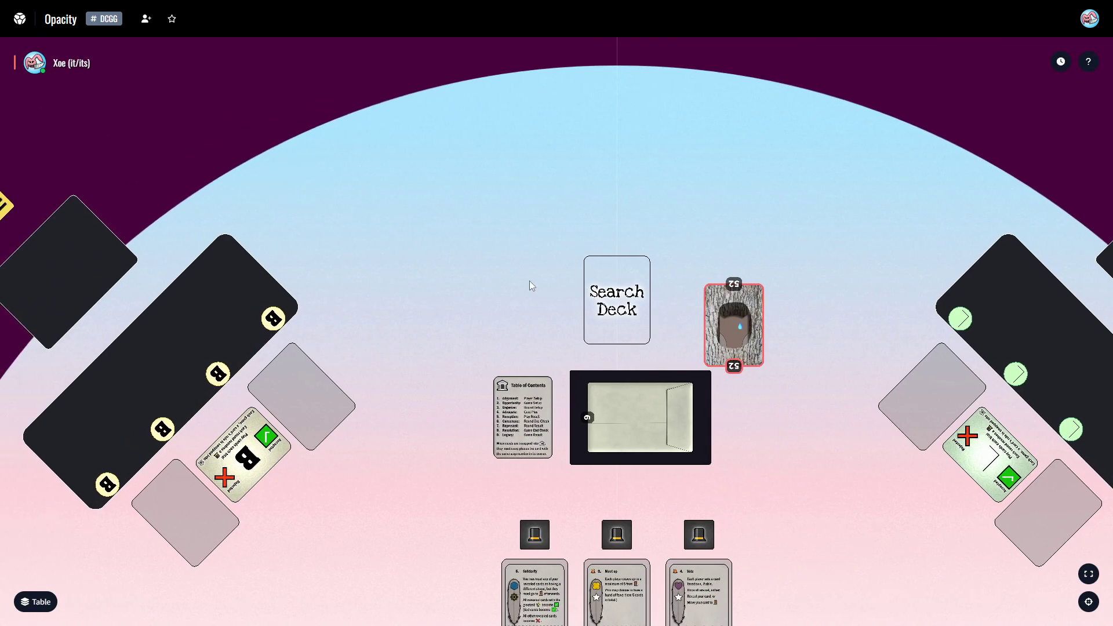
- Place the 52-card deck on the Search Deck spot to spread all its cards face up
key("w")
left_click(634, 315)
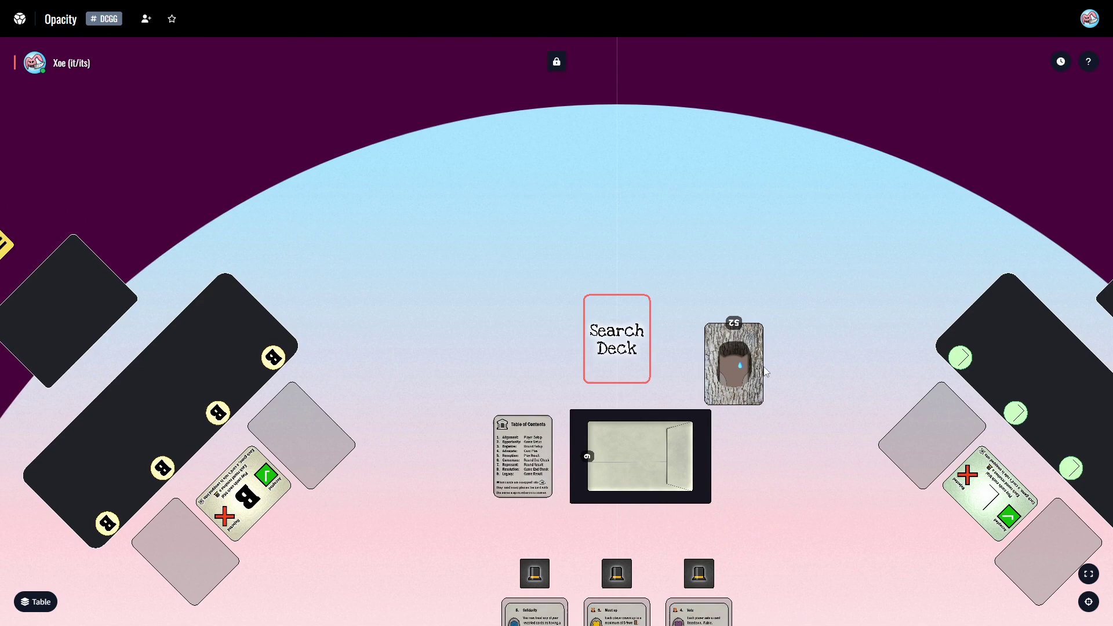
left_click(739, 346)
left_click_drag(743, 360, 619, 443)
key("w")
key("w")
key("s")
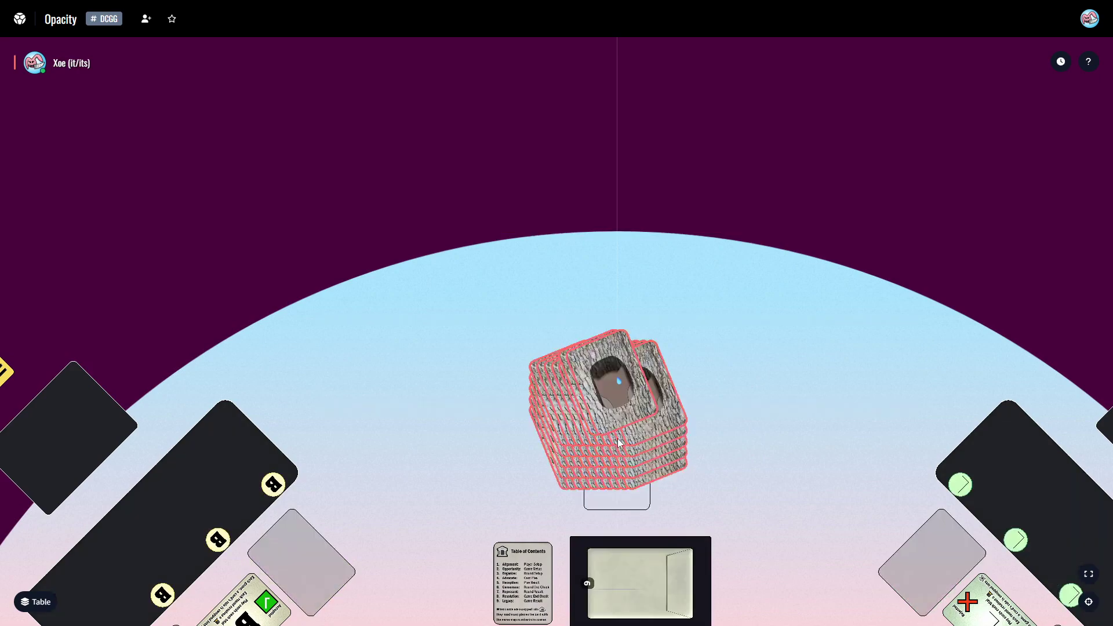
left_click(619, 444)
- Examine the spread-out cards, both the overall grid layout and the text on individual cards
scroll(708, 446, "up", 1)
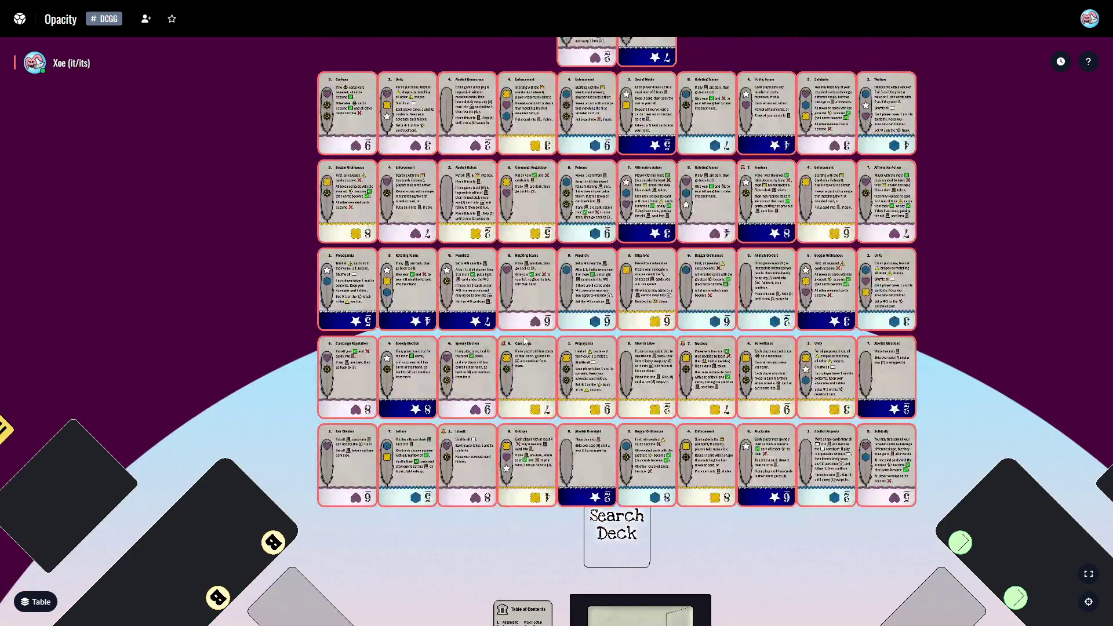
scroll(550, 286, "up", 1)
scroll(595, 152, "up", 1)
scroll(594, 151, "down", 2)
scroll(526, 246, "up", 4)
scroll(515, 278, "down", 6)
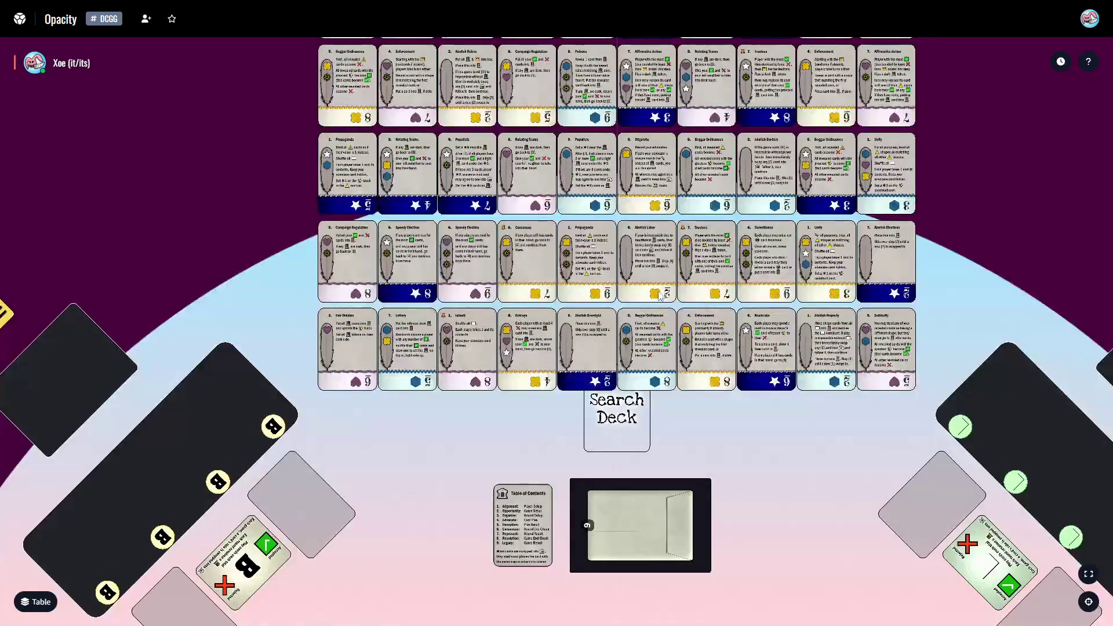
scroll(826, 289, "up", 3)
scroll(656, 211, "up", 5)
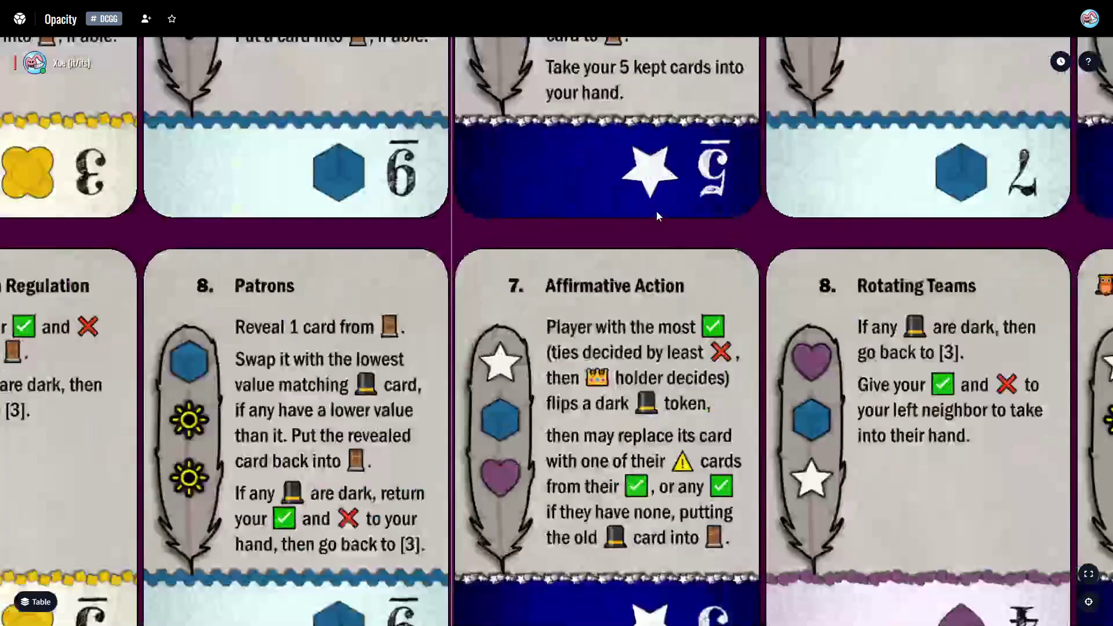
scroll(656, 211, "down", 3)
scroll(376, 275, "down", 4)
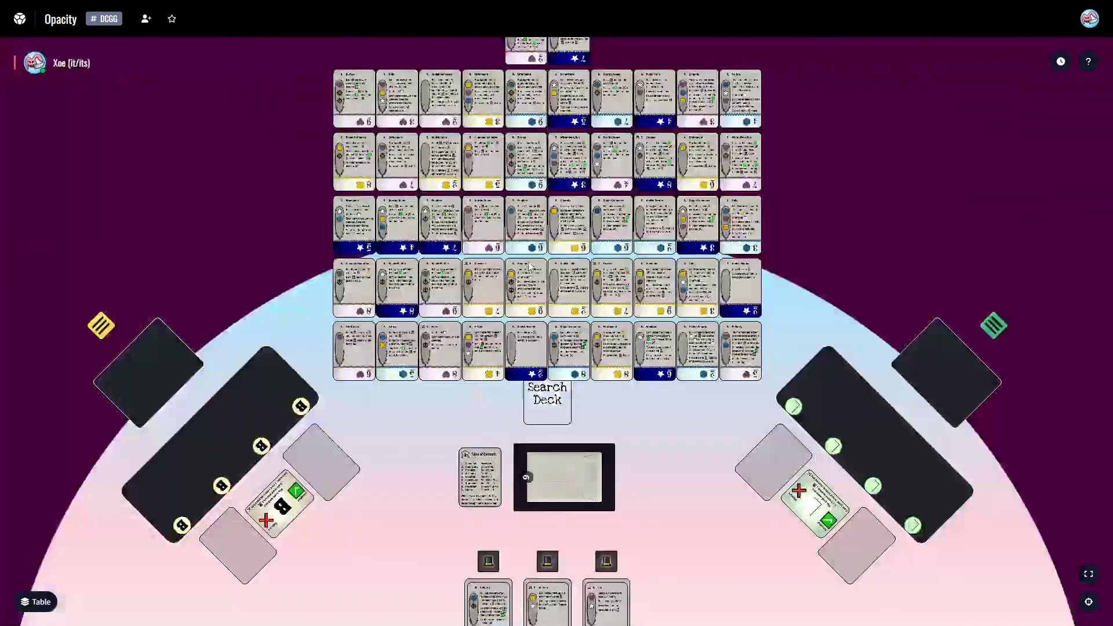
- Select all the spread cards and gather them into one face-down deck beside the Search Deck spot
double_click(584, 289)
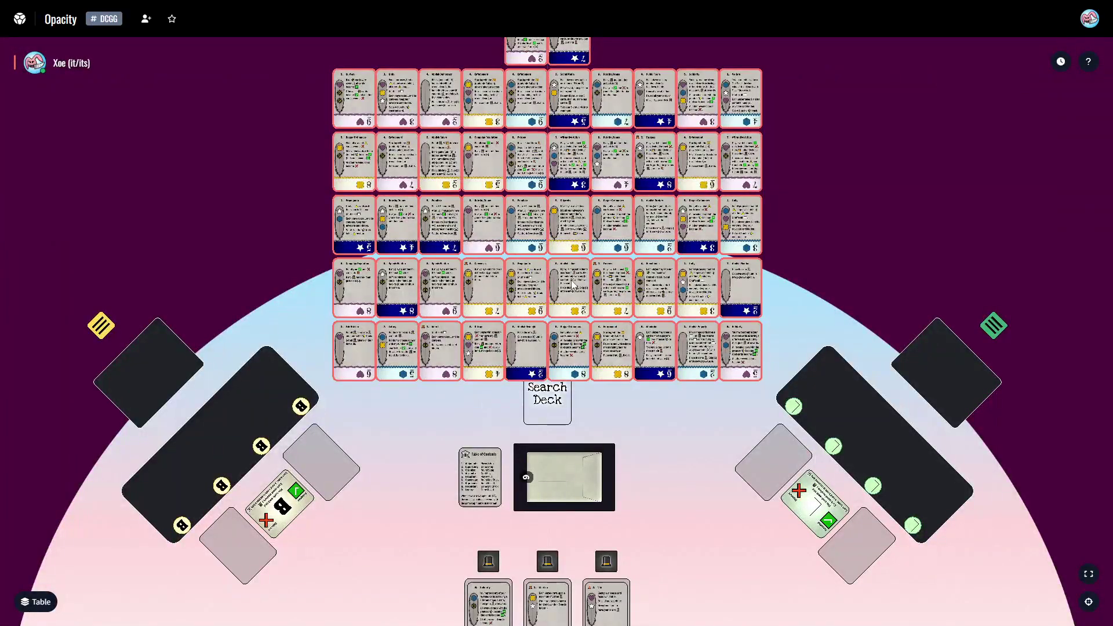
left_click_drag(571, 282, 653, 406)
key("f")
key("s")
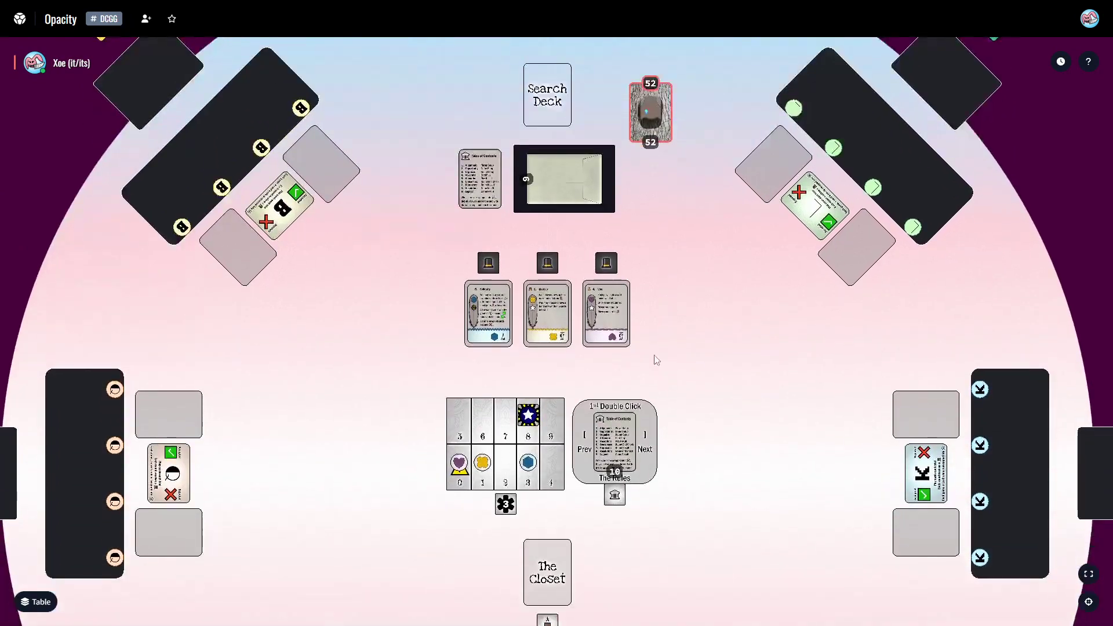
left_click(654, 356)
key("w")
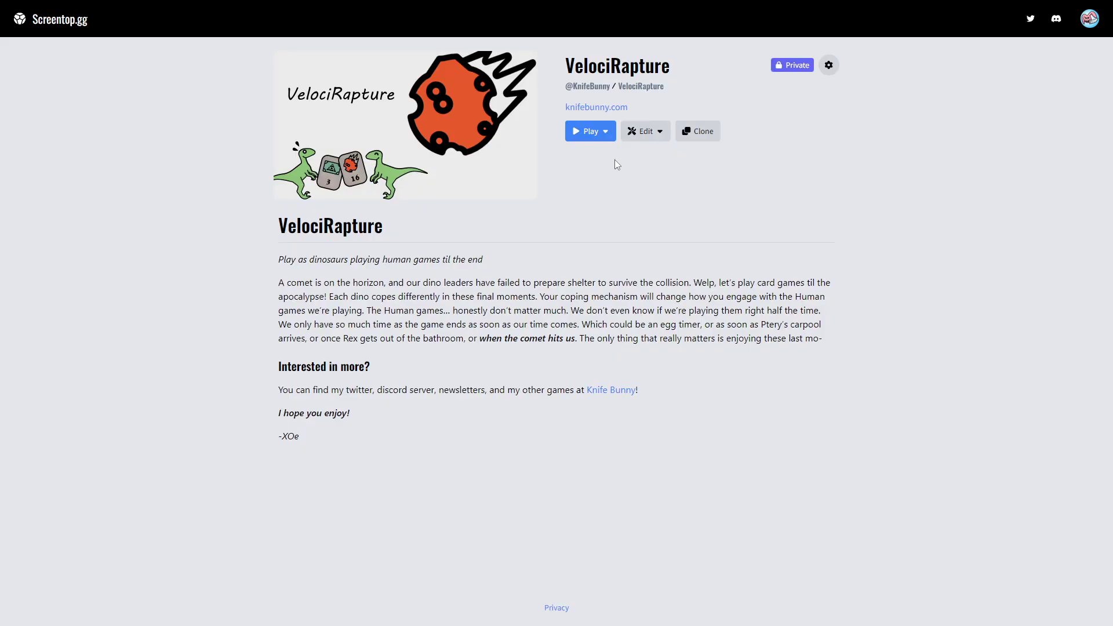
- Start a room for the VelociRapture game and join it as a player
left_click(589, 129)
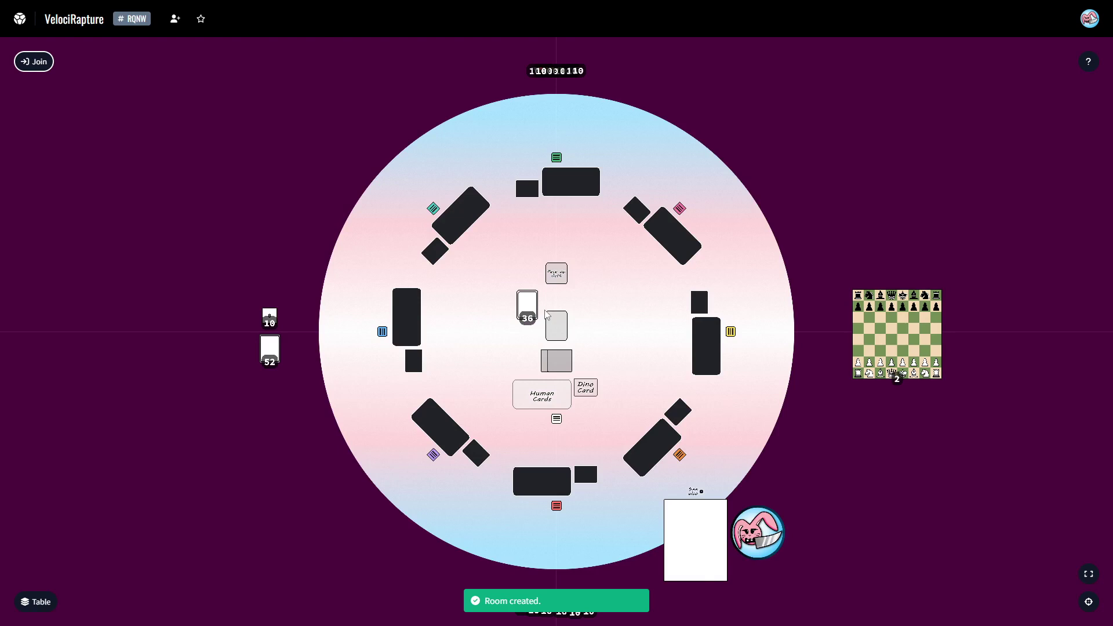
scroll(524, 326, "up", 5)
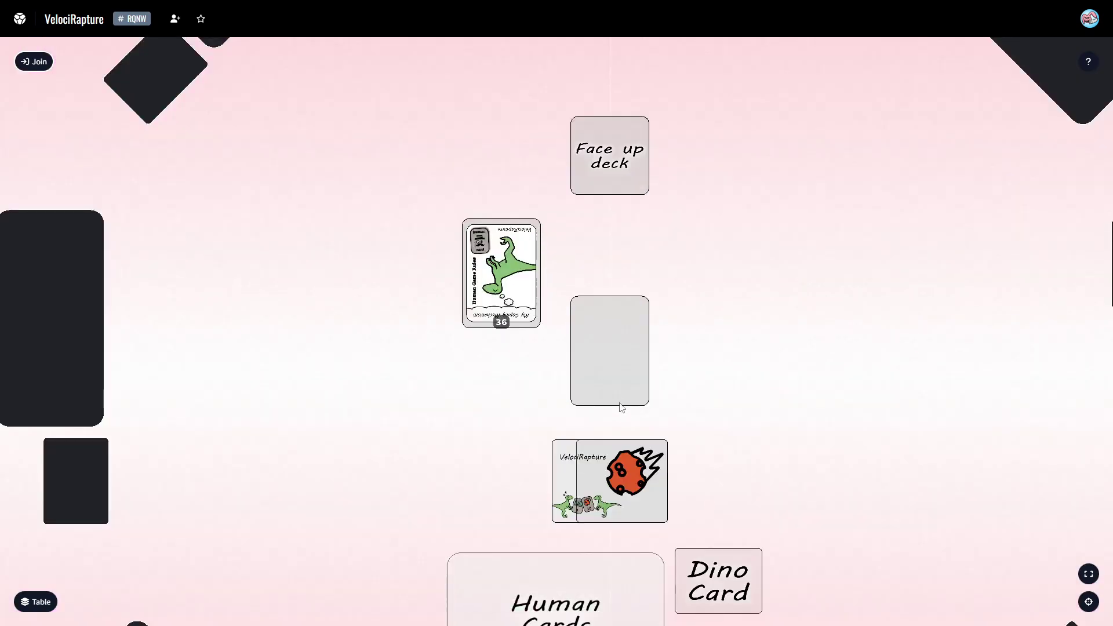
left_click_drag(513, 296, 594, 292)
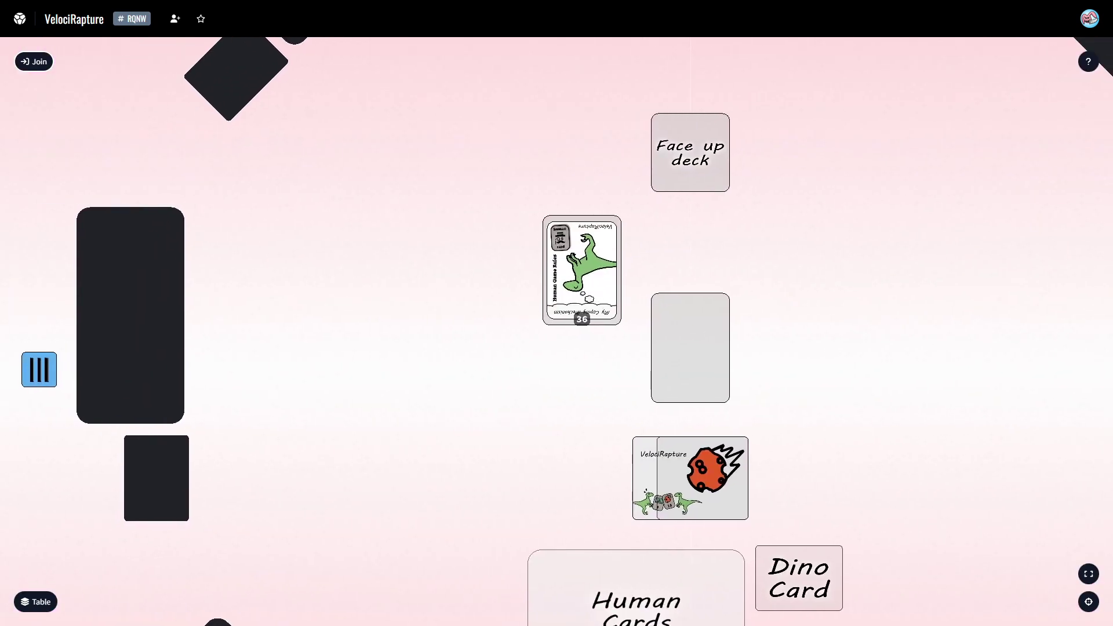
left_click(32, 62)
left_click(217, 399)
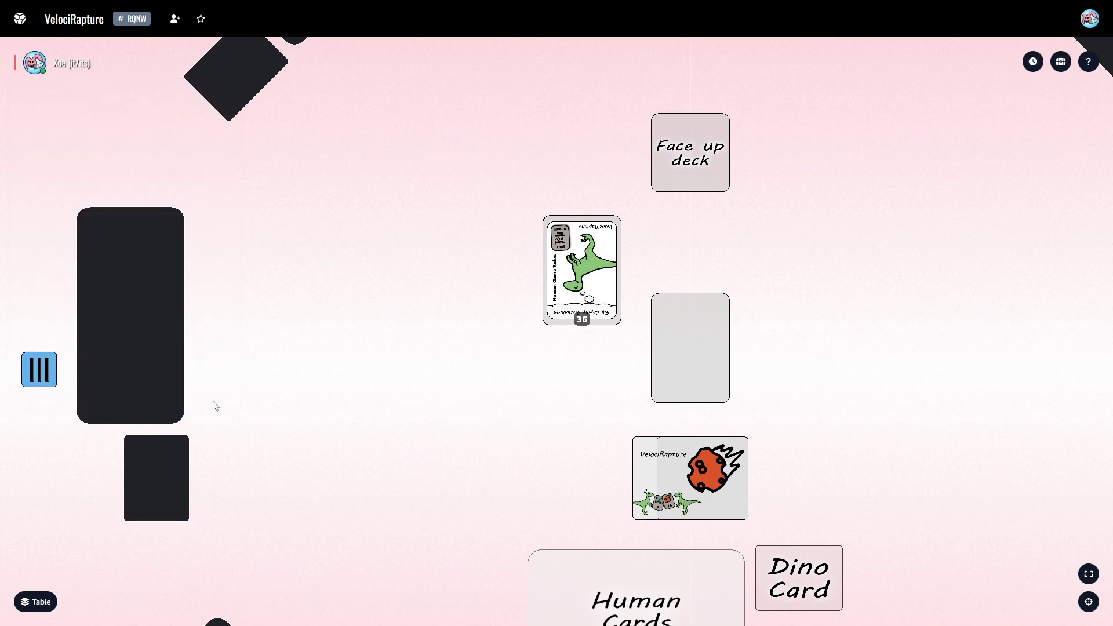
- Draw the top card from the Human Game Rules deck and lay it face up on the open table beside the deck
left_click_drag(594, 287, 462, 306)
scroll(458, 277, "up", 3)
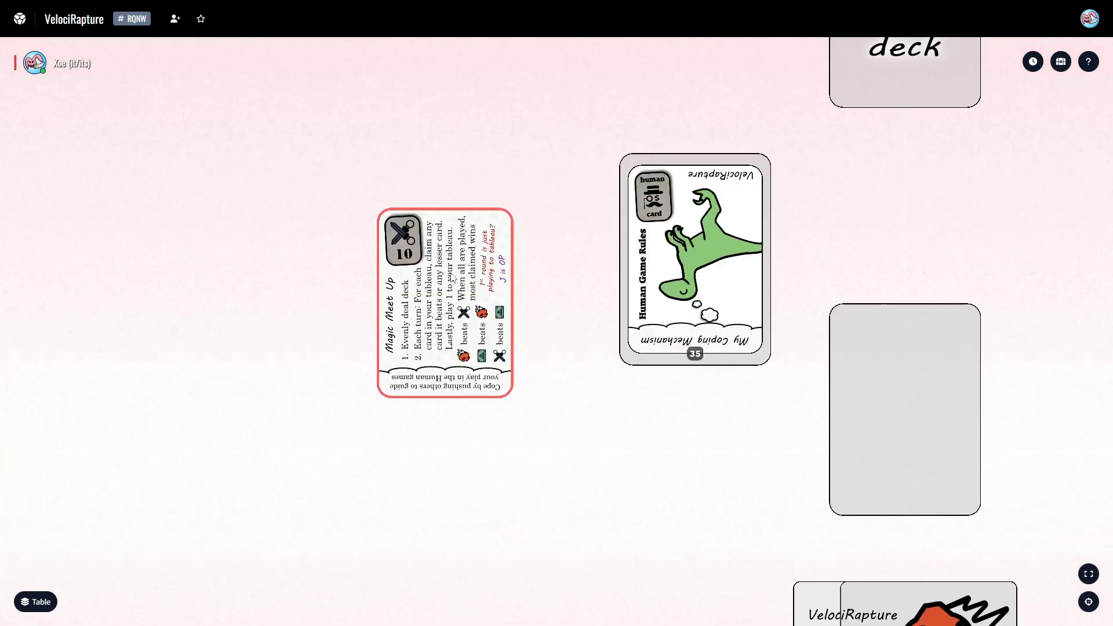
scroll(395, 251, "down", 3)
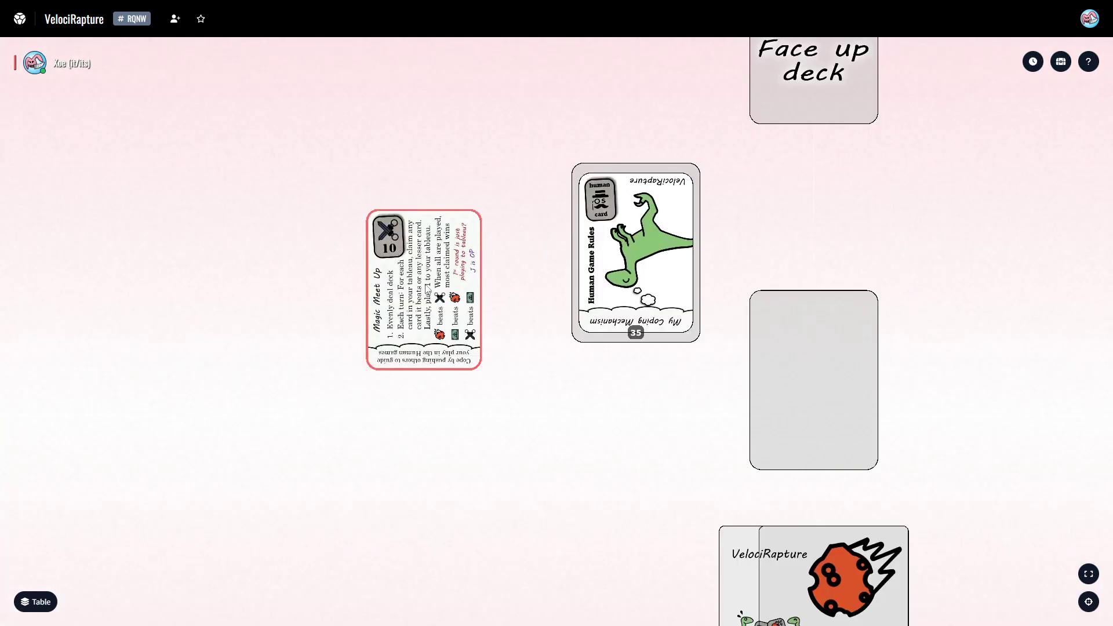
left_click_drag(428, 293, 422, 322)
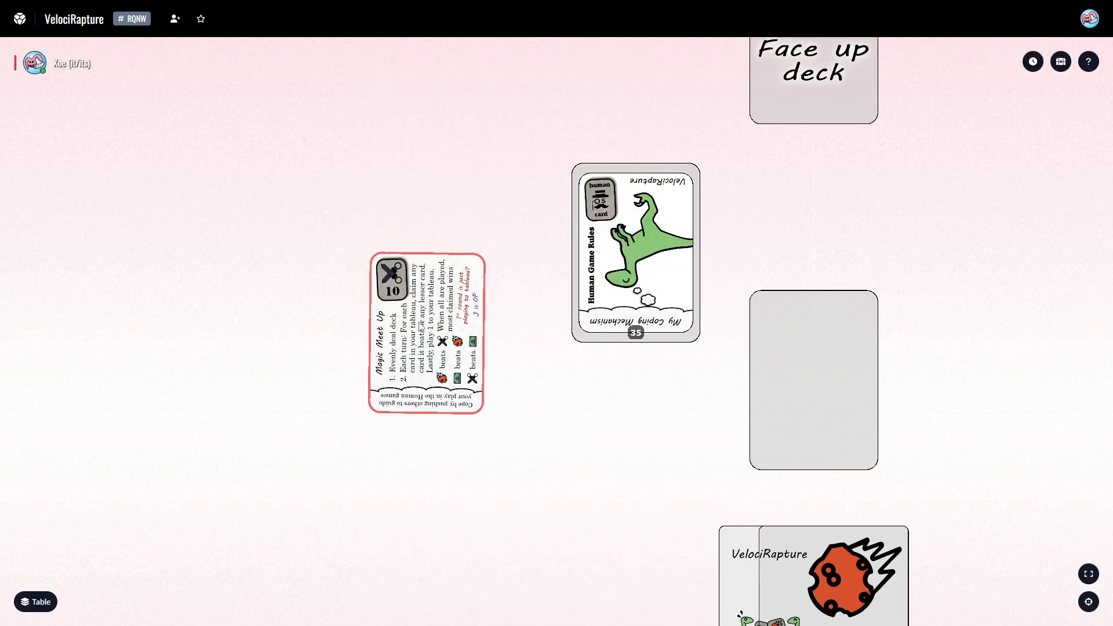
- Rotate the drawn Magic Meet Up card through several orientations, ending with it upright in portrait
key("e")
key("space")
scroll(427, 329, "up", 4)
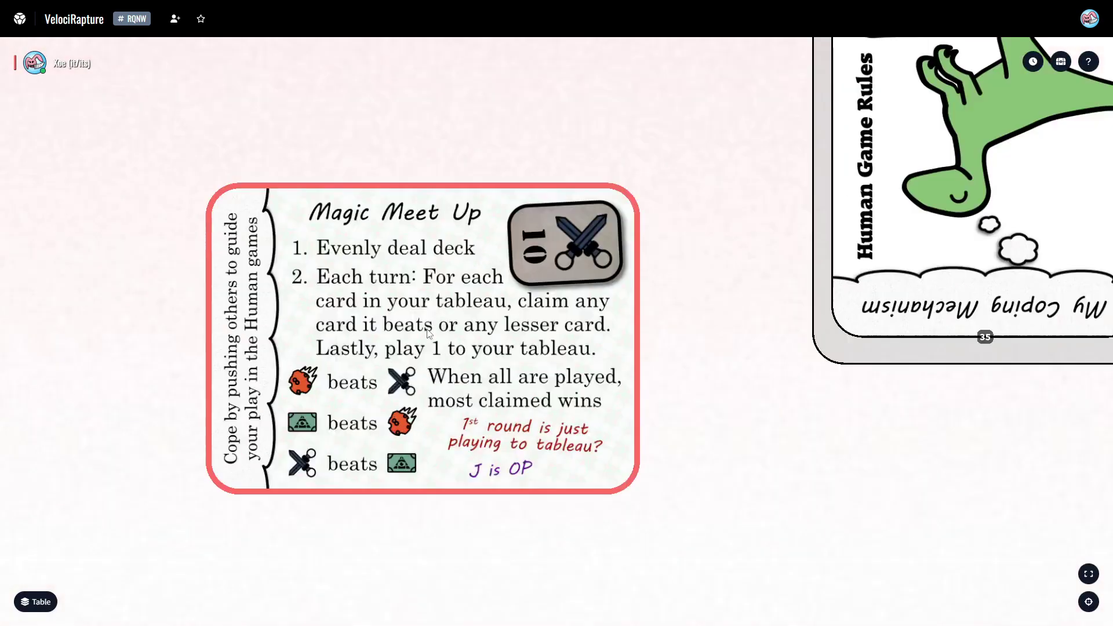
key("r")
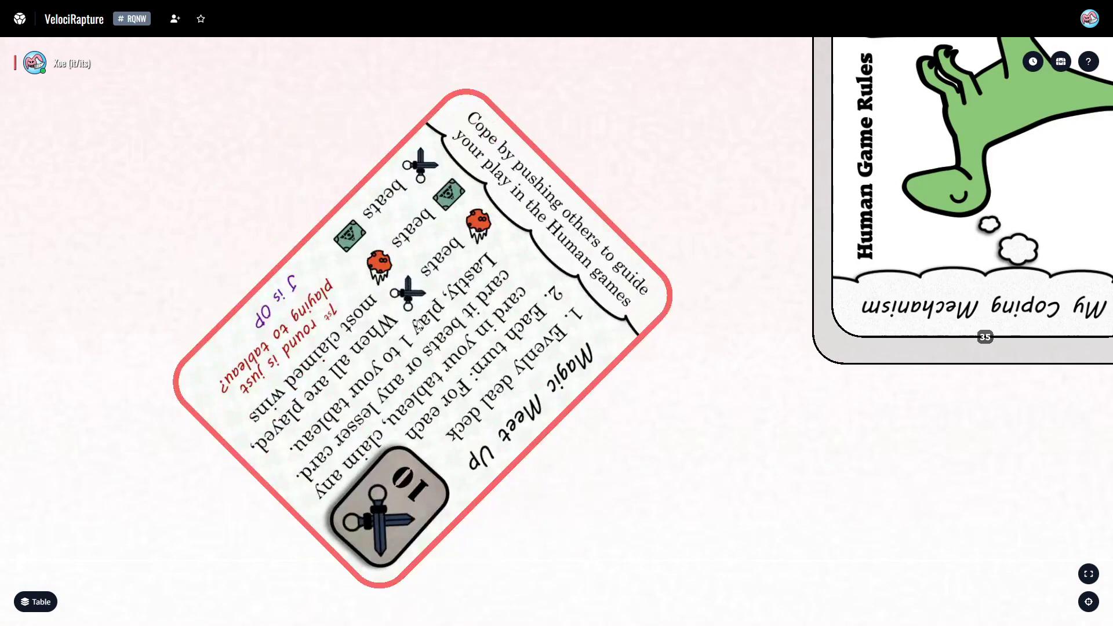
key("e")
key("e")
key("e")
key("e")
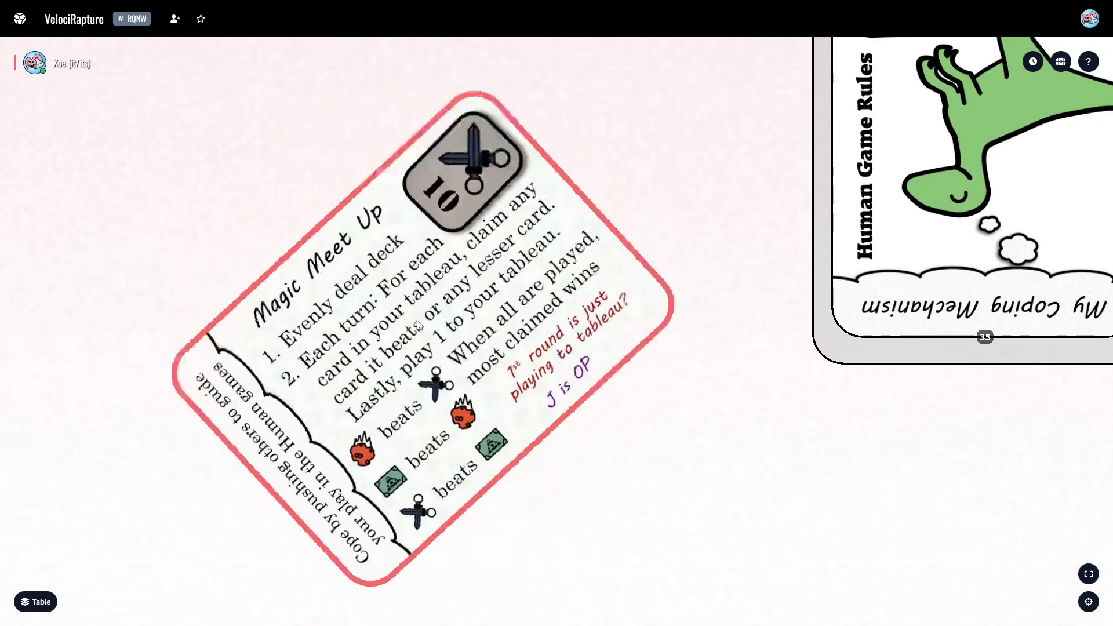
key("e")
key("space")
key("space")
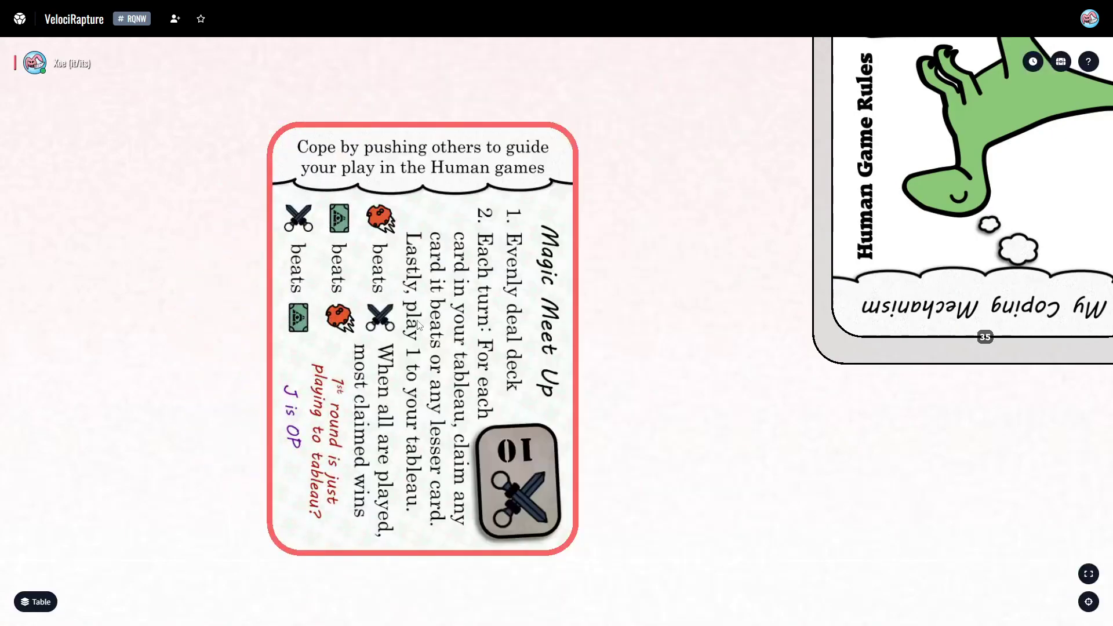
- Examine the overlapping VelociRapture zones above the Human Cards area, including a zoomed preview
scroll(420, 326, "down", 5)
key("s")
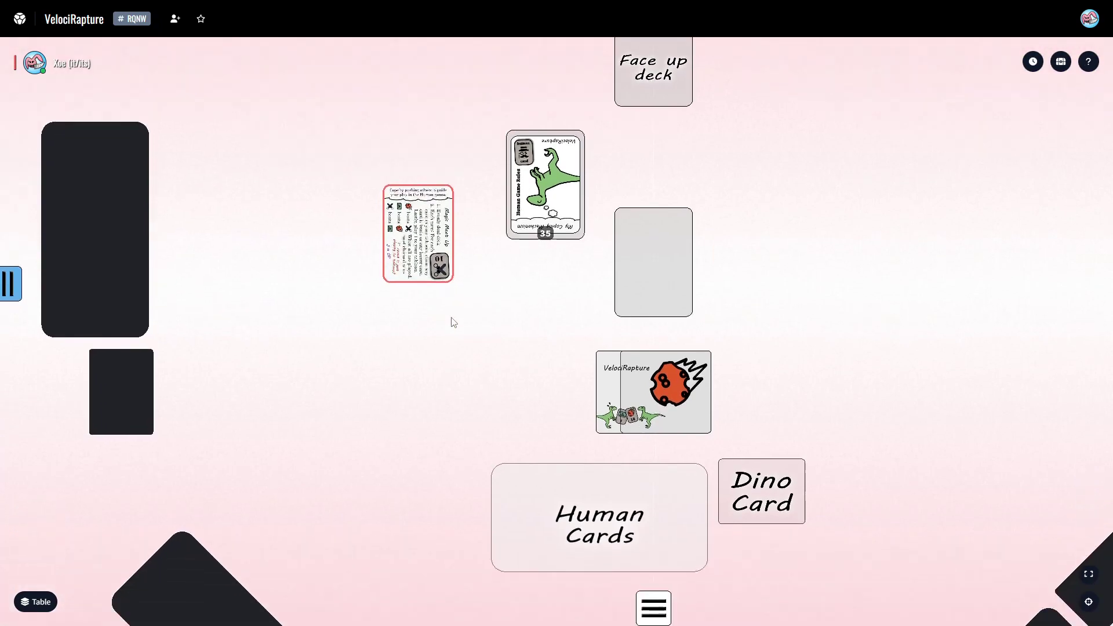
key("w")
key("s")
key("d")
key("w")
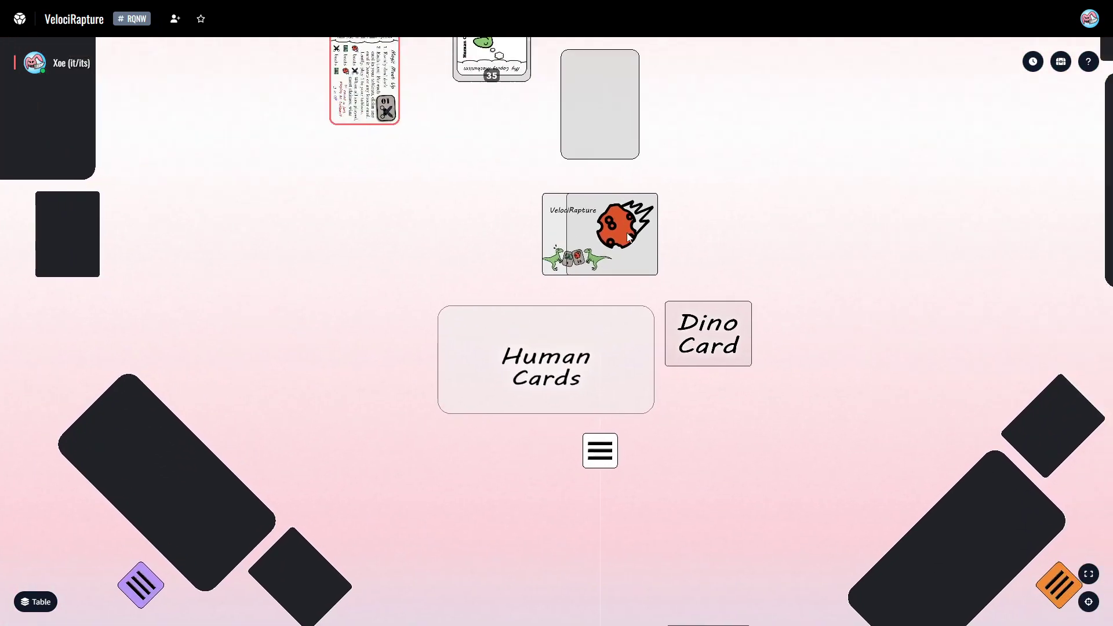
scroll(525, 284, "up", 3)
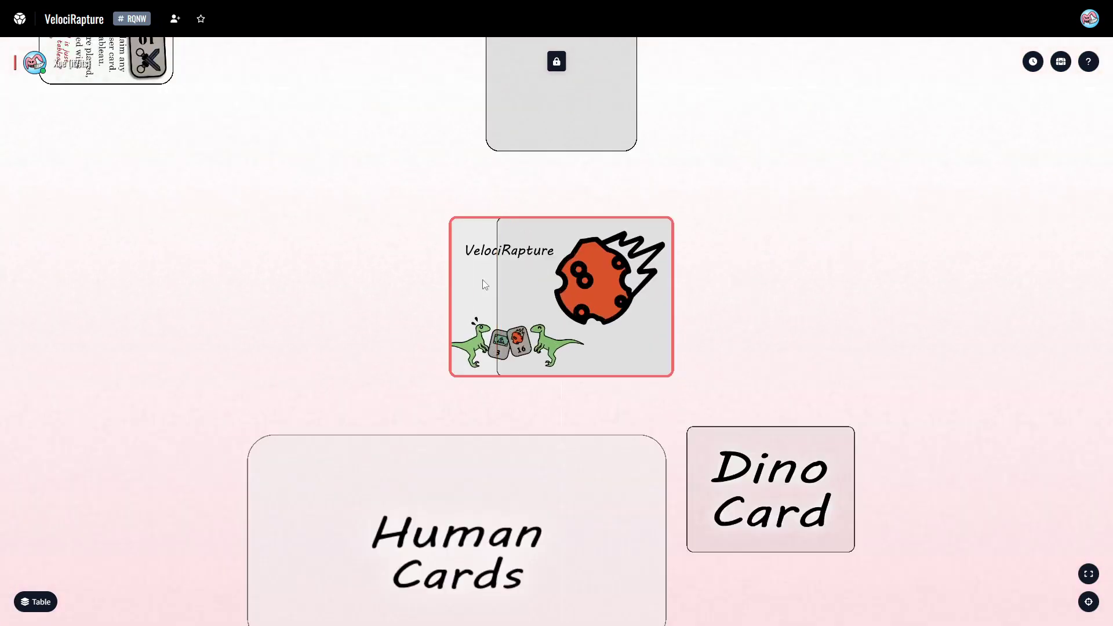
key("space")
key("space")
scroll(422, 275, "up", 1)
key("space")
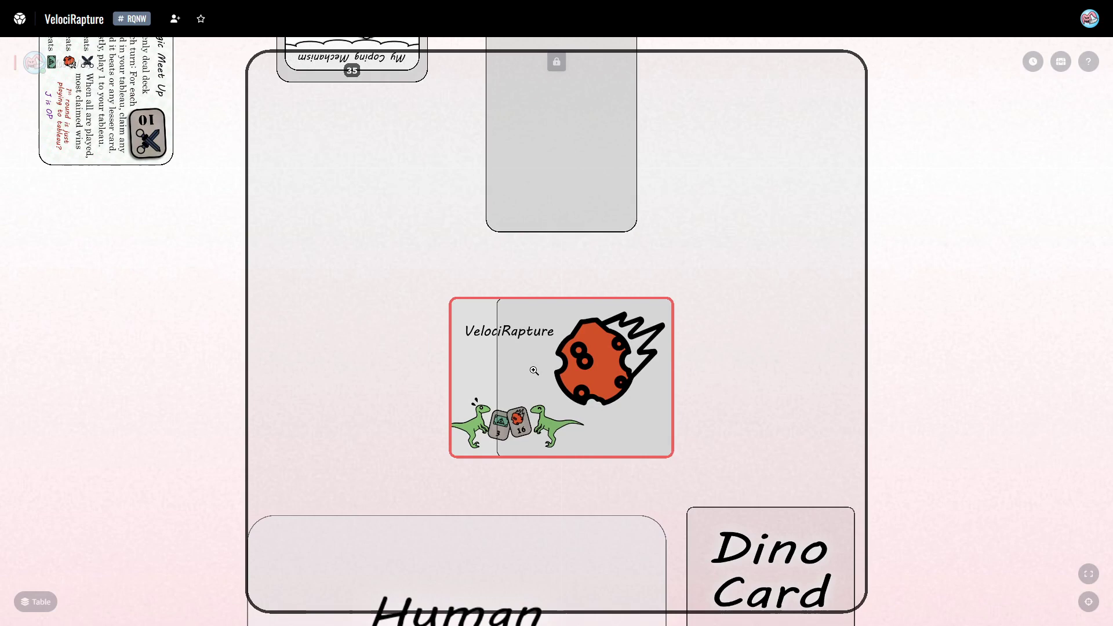
key("space")
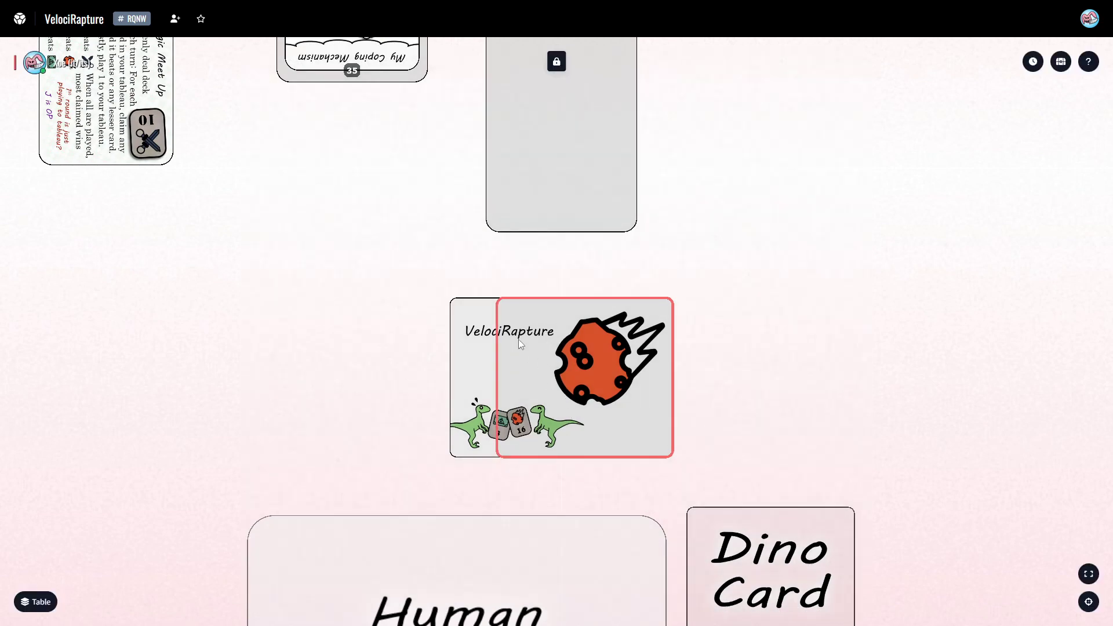
- Move the Magic Meet Up card onto the VelociRapture zone so it snaps to landscape
key("a")
key("w")
left_click_drag(236, 197, 557, 336)
key("s")
key("d")
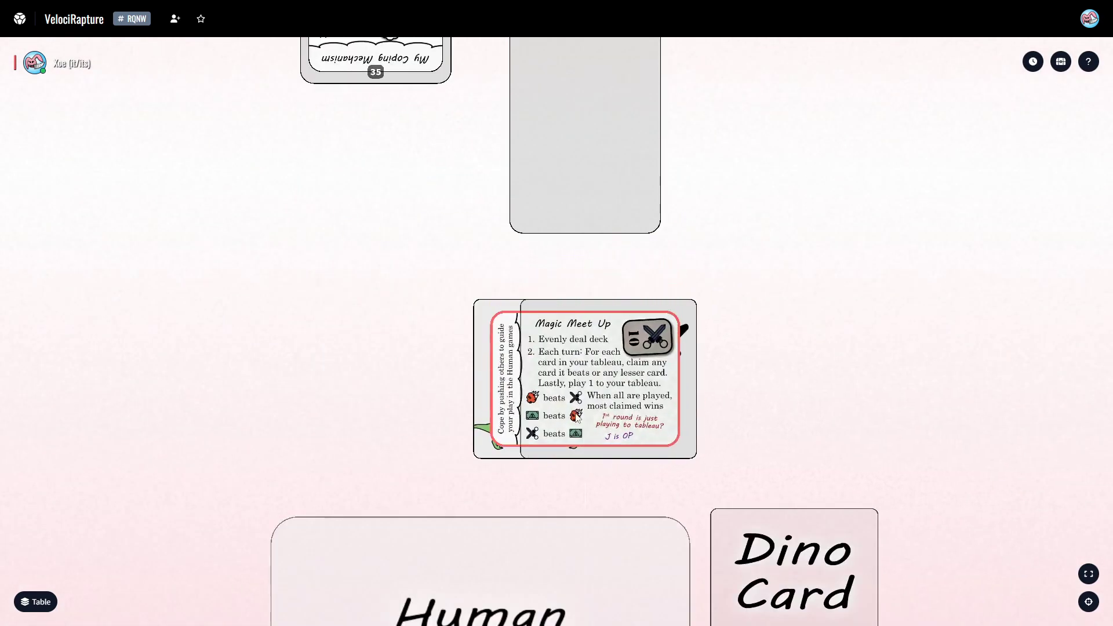
- Inspect the edges of the two overlapping zones around the Magic Meet Up card, selecting the narrower one
scroll(526, 346, "up", 5)
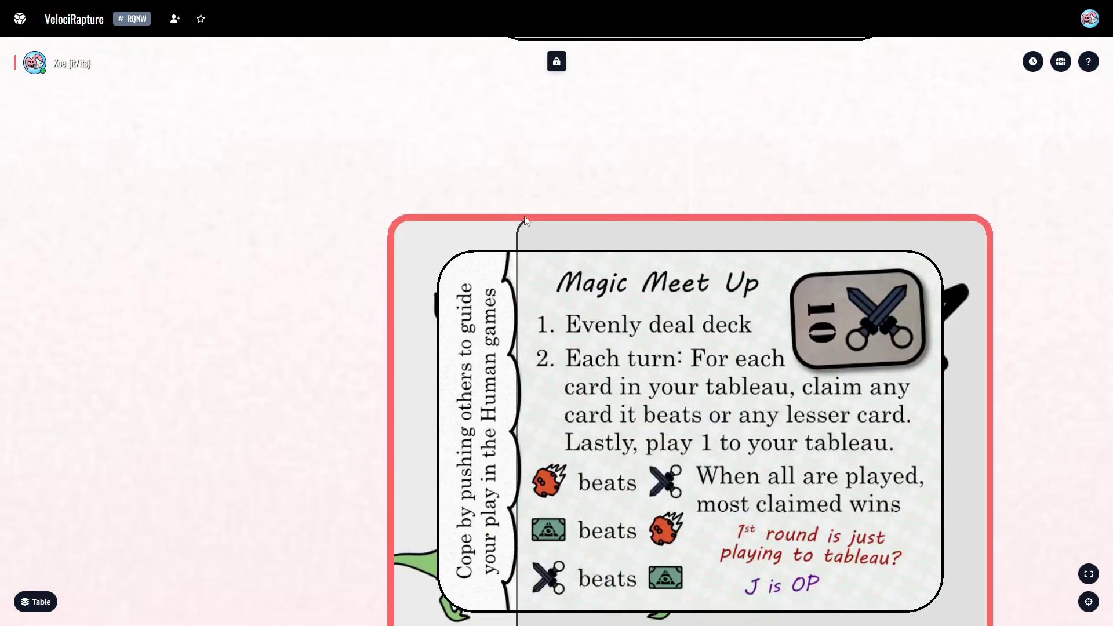
scroll(534, 273, "up", 2)
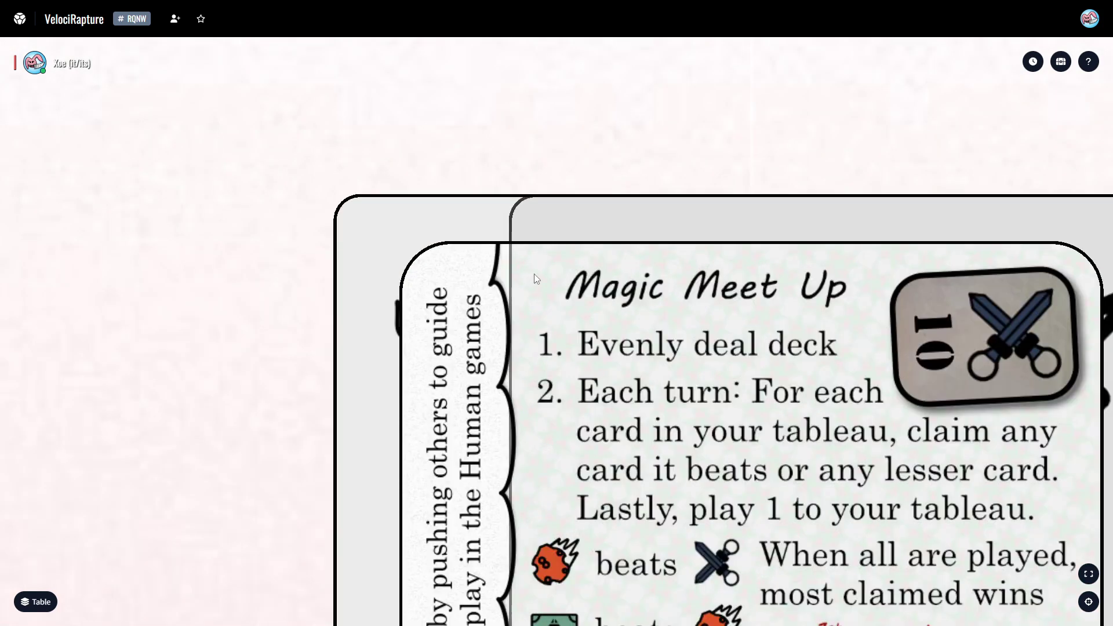
left_click(528, 269)
left_click_drag(618, 281, 538, 191)
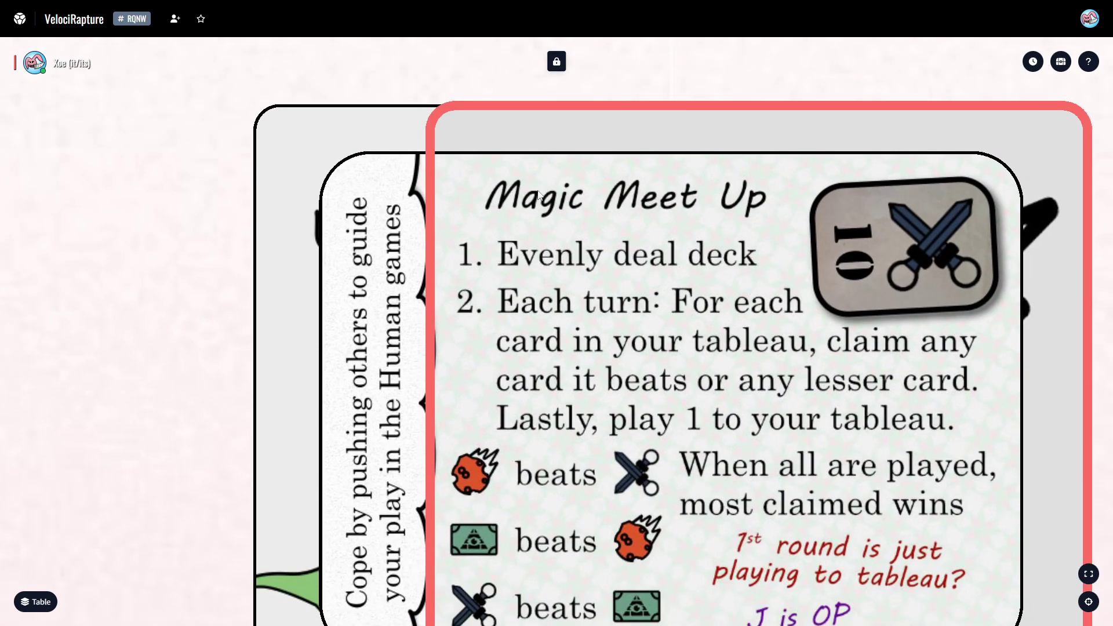
left_click_drag(475, 162, 488, 113)
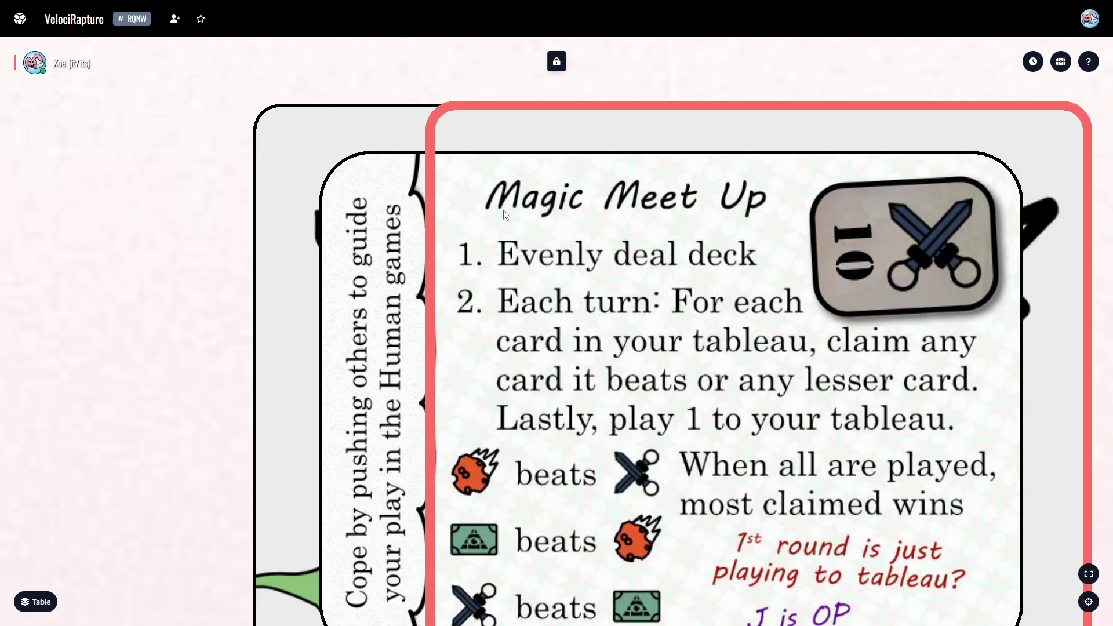
left_click_drag(504, 191, 524, 182)
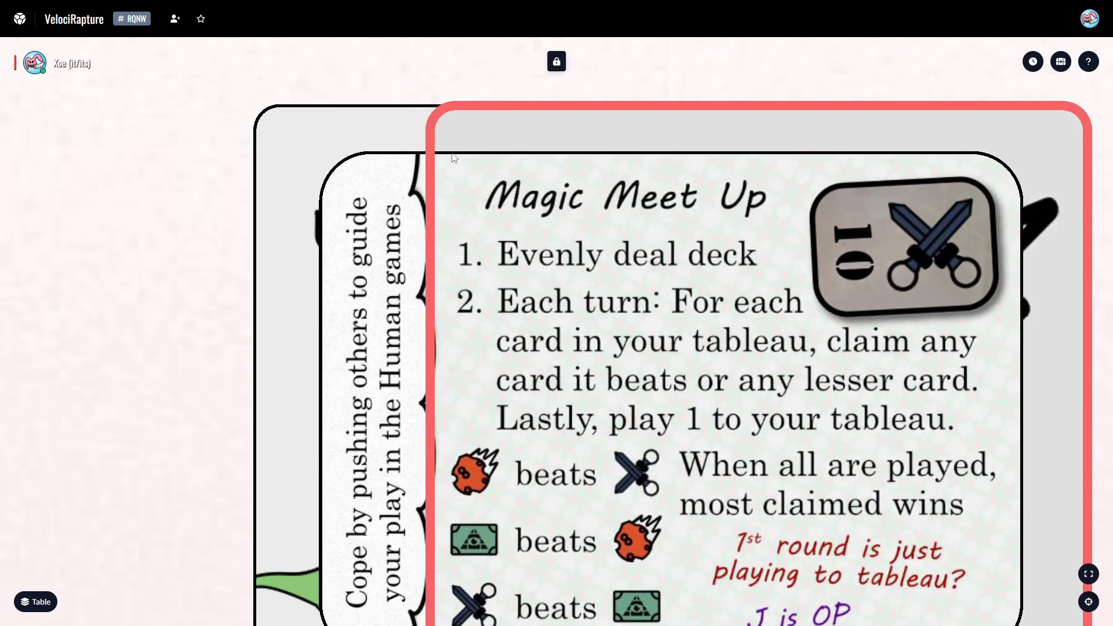
- Examine the landscape Magic Meet Up card inside the two overlapping VelociRapture zones, including an enlarged preview of the card
left_click(486, 66)
key("z")
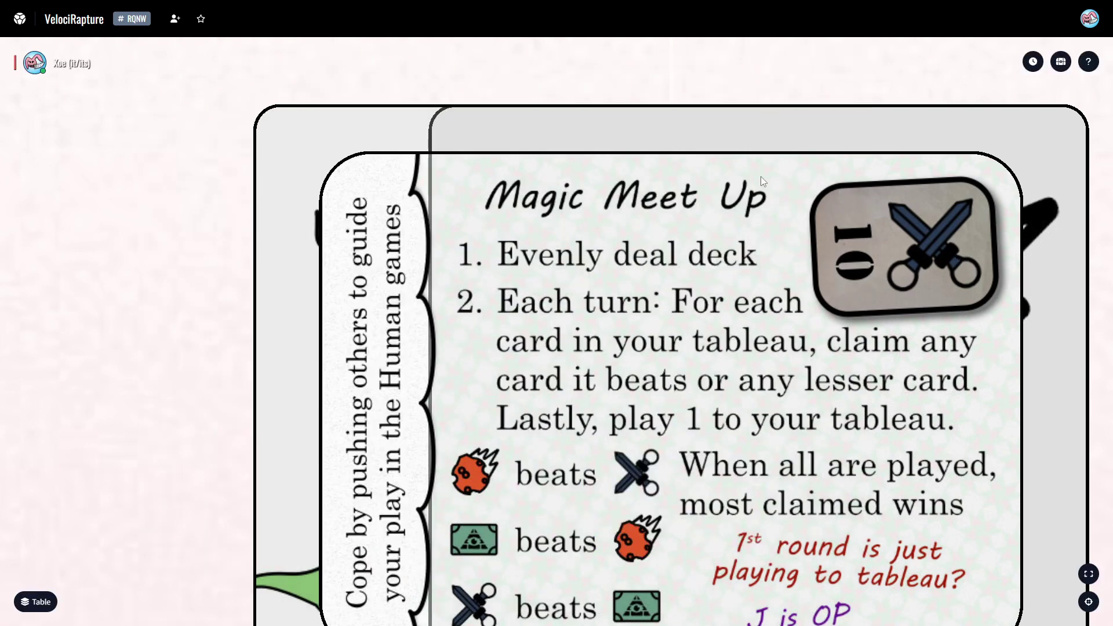
mouse_move(755, 180)
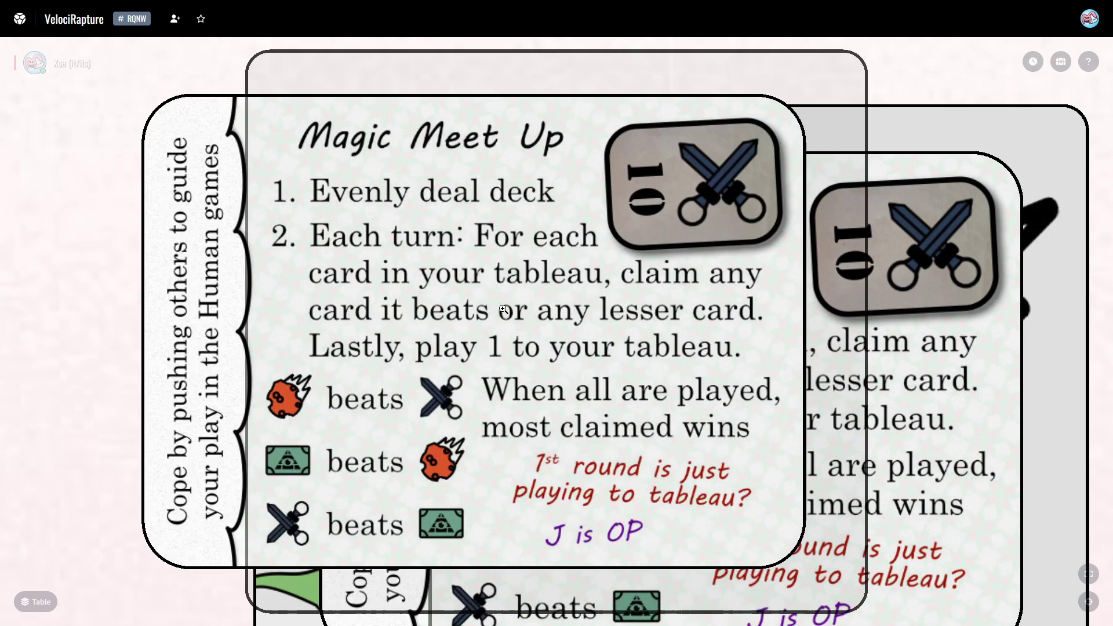
left_click(585, 315)
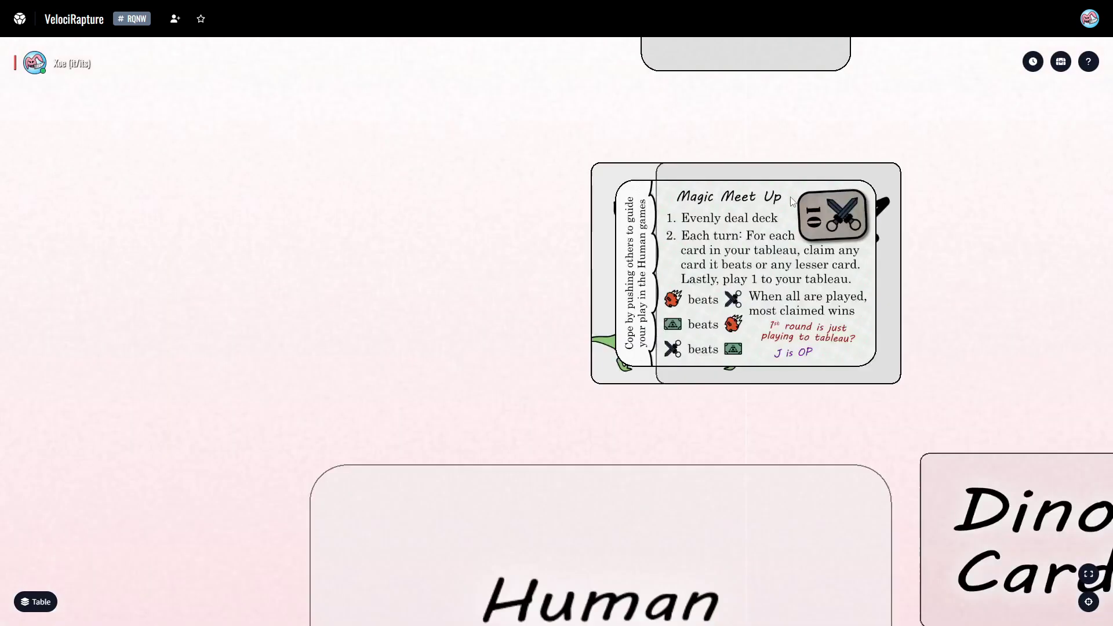
left_click(791, 197)
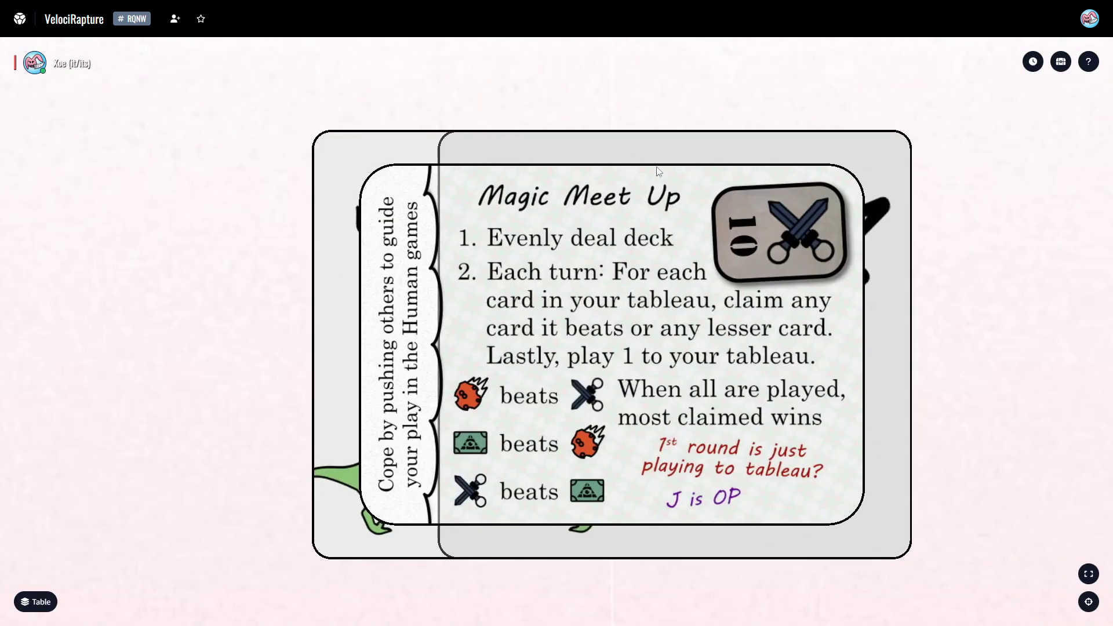
left_click(826, 172)
left_click(826, 172)
scroll(826, 172, "down", 5)
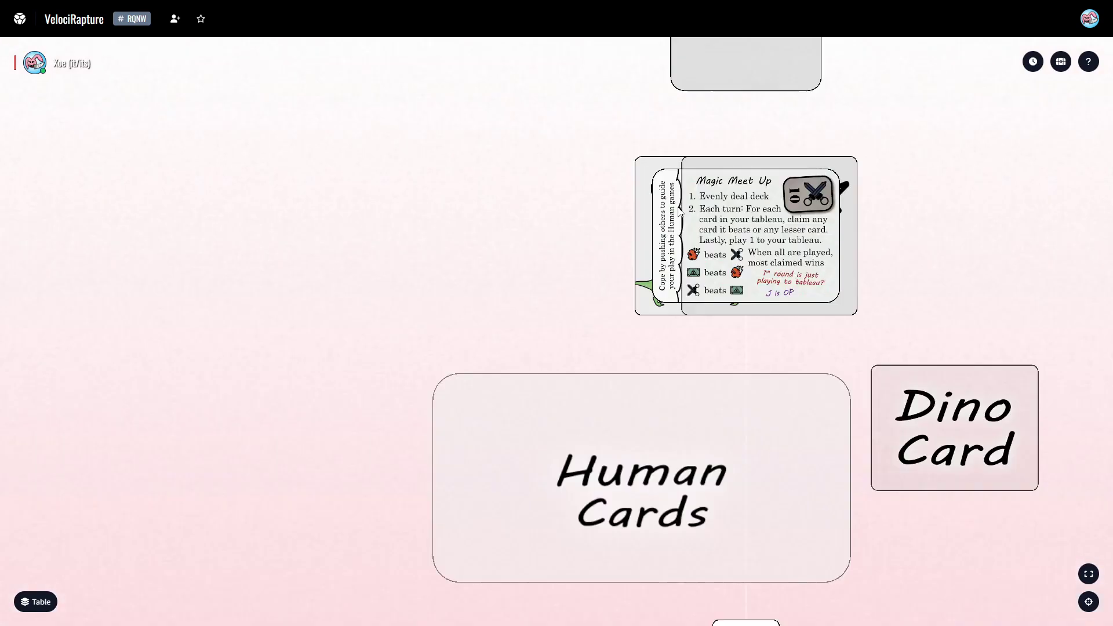
- Move the Magic Meet Up card into the Dino Card zone so it snaps to portrait
left_click_drag(672, 224, 669, 289)
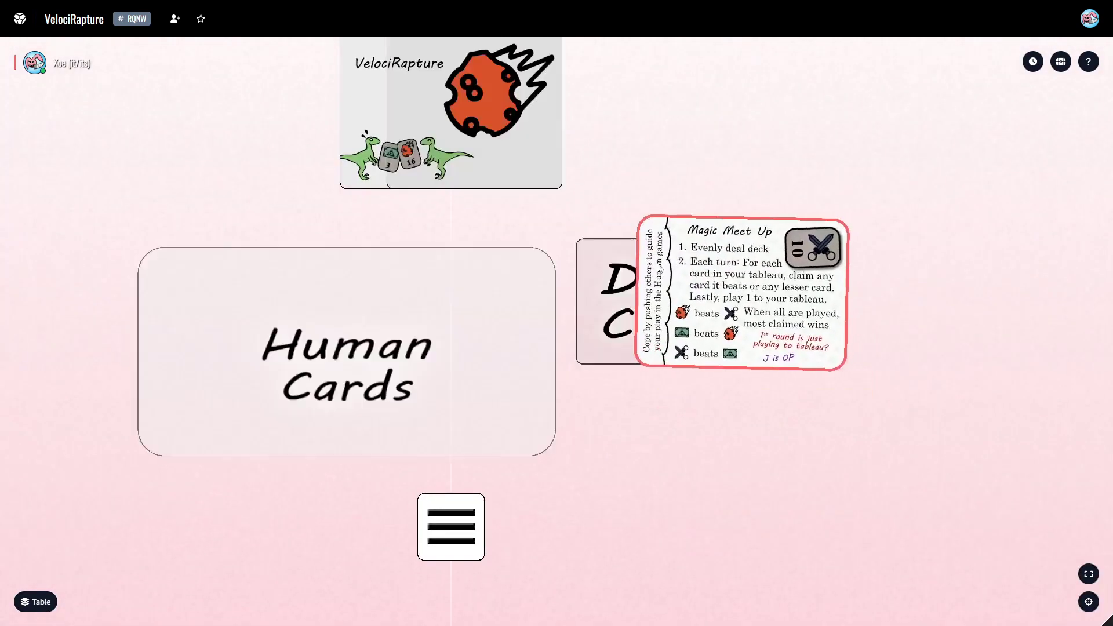
scroll(675, 313, "up", 5)
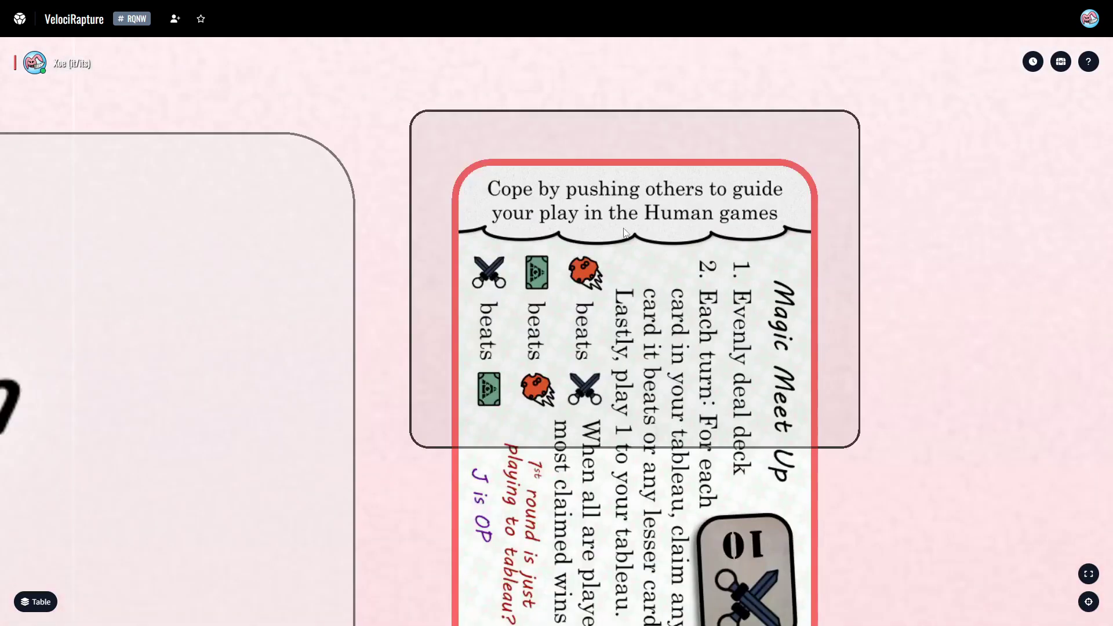
left_click_drag(727, 254, 622, 175)
scroll(653, 221, "down", 3)
scroll(654, 221, "up", 2)
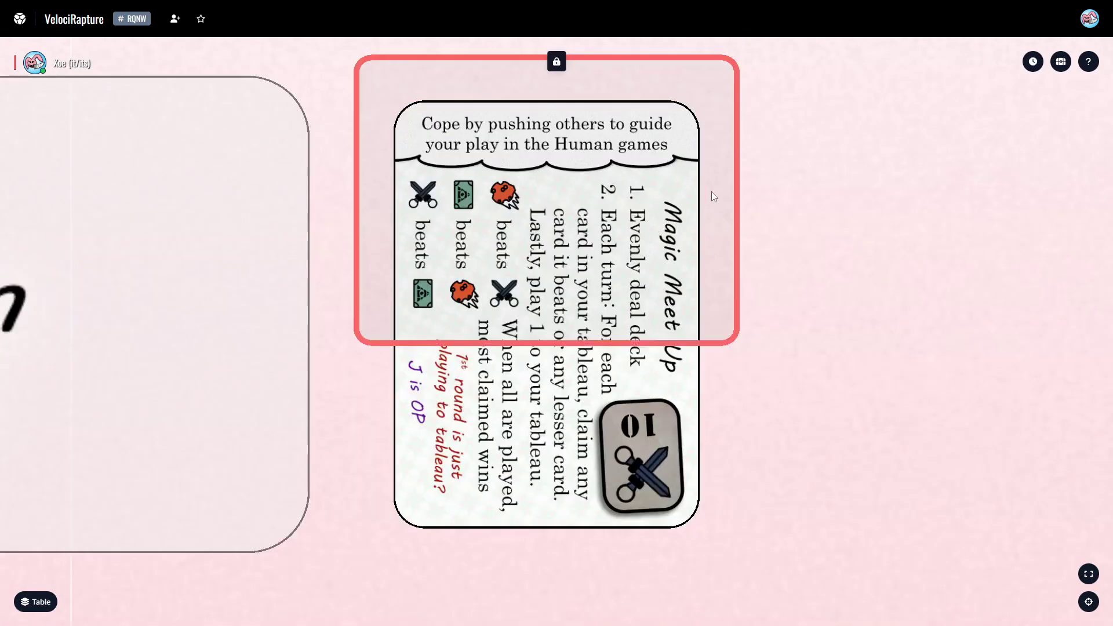
- Inspect how the Magic Meet Up card sits relative to the Dino Card zone, selecting the card and the zone in turn
left_click_drag(711, 192, 711, 191)
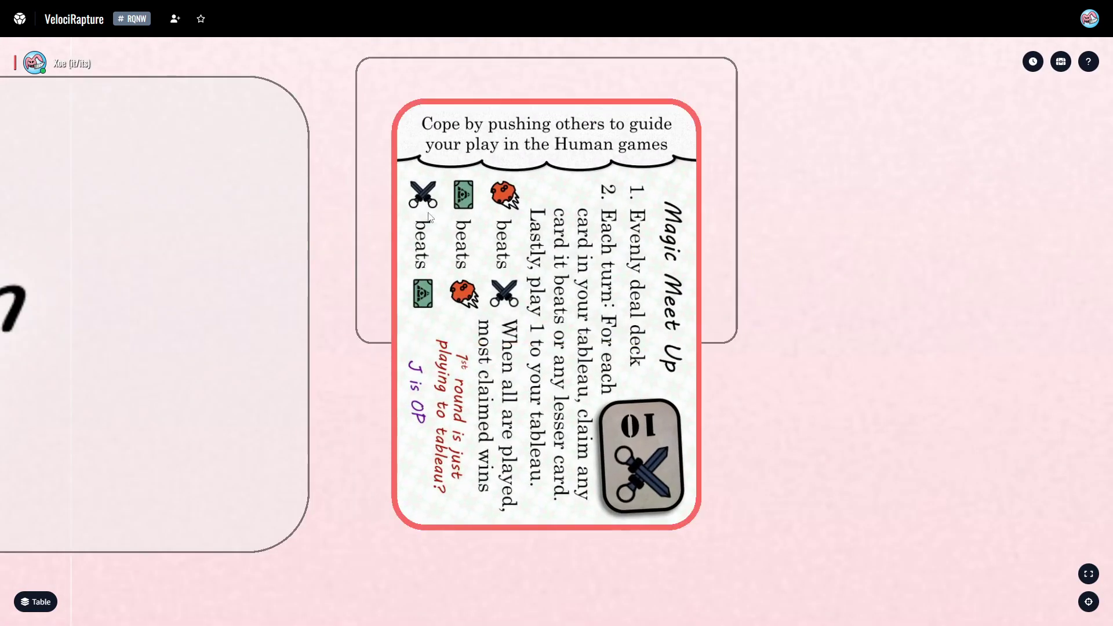
left_click_drag(440, 195, 396, 178)
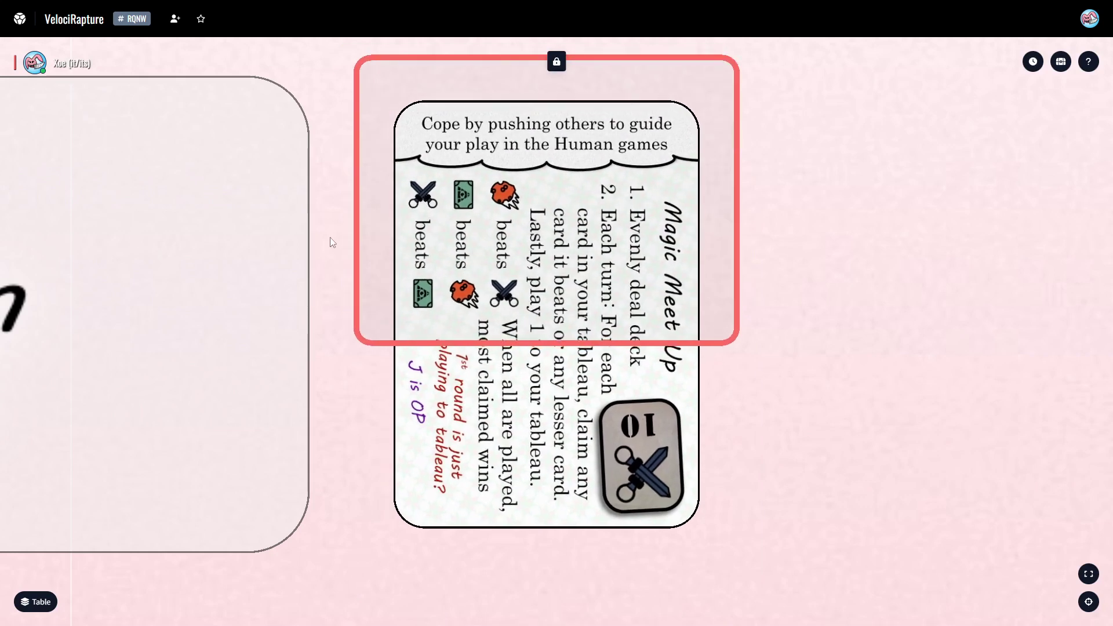
left_click_drag(474, 222, 527, 245)
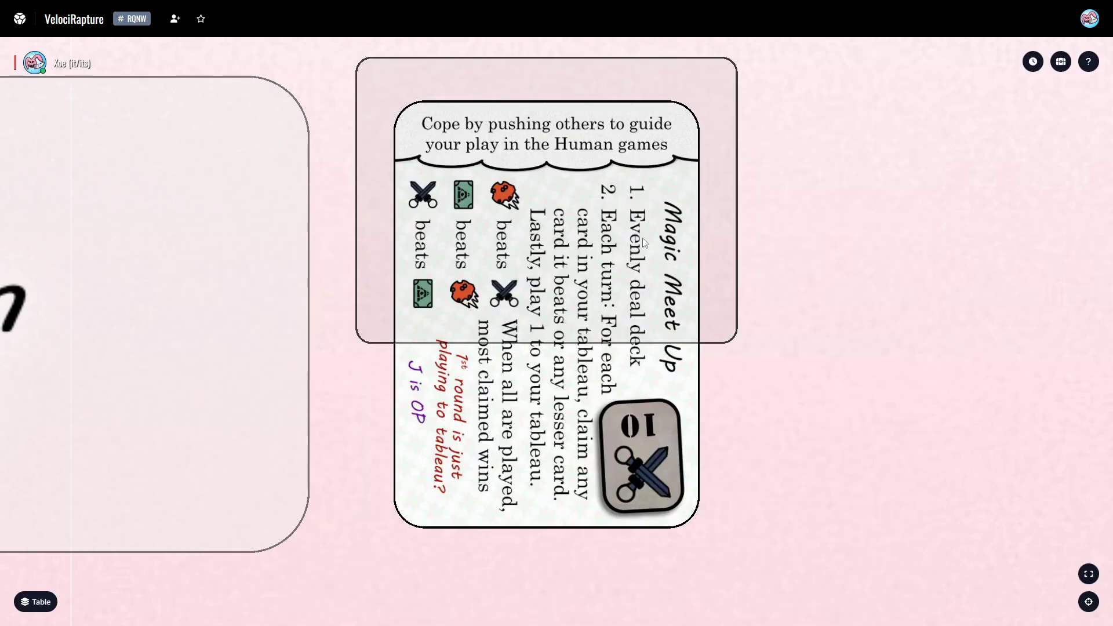
left_click(721, 315)
scroll(700, 232, "up", 3)
scroll(498, 244, "down", 2)
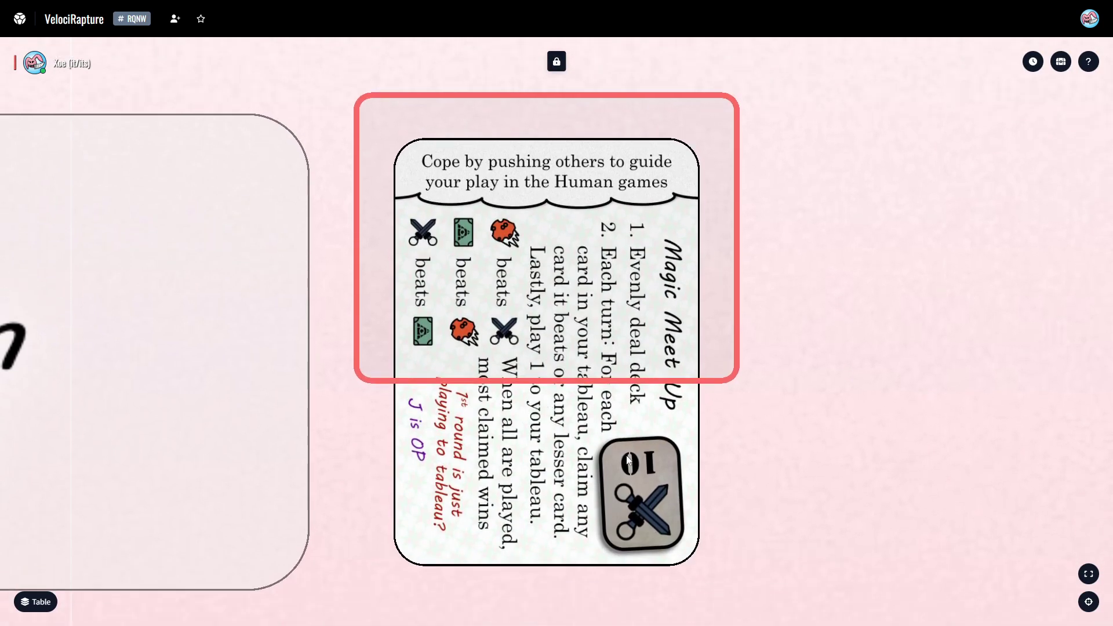
scroll(550, 436, "up", 2)
scroll(438, 336, "down", 1)
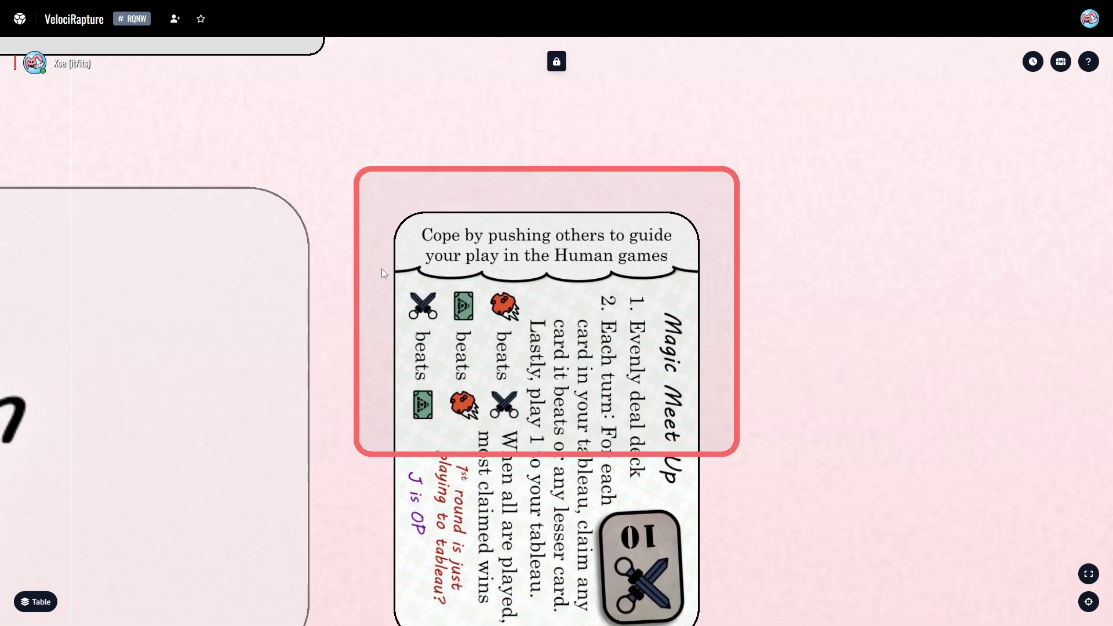
- Preview the Dino Card zone enlarged with its card, and view the whole VelociRapture table
key("z")
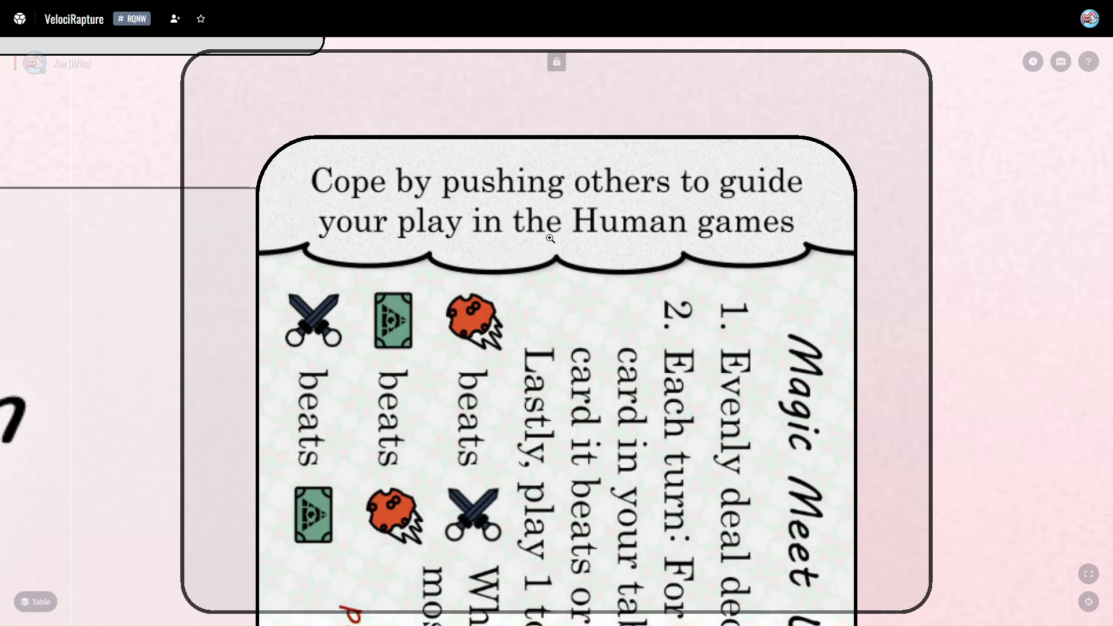
key("z")
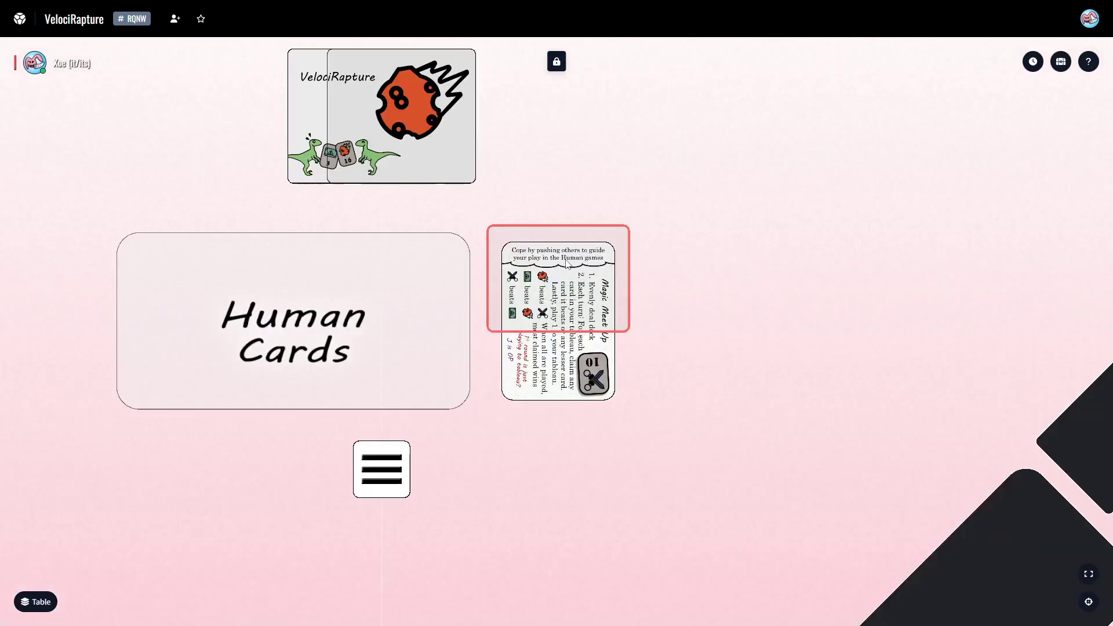
scroll(542, 207, "up", 4)
scroll(471, 336, "left", 2)
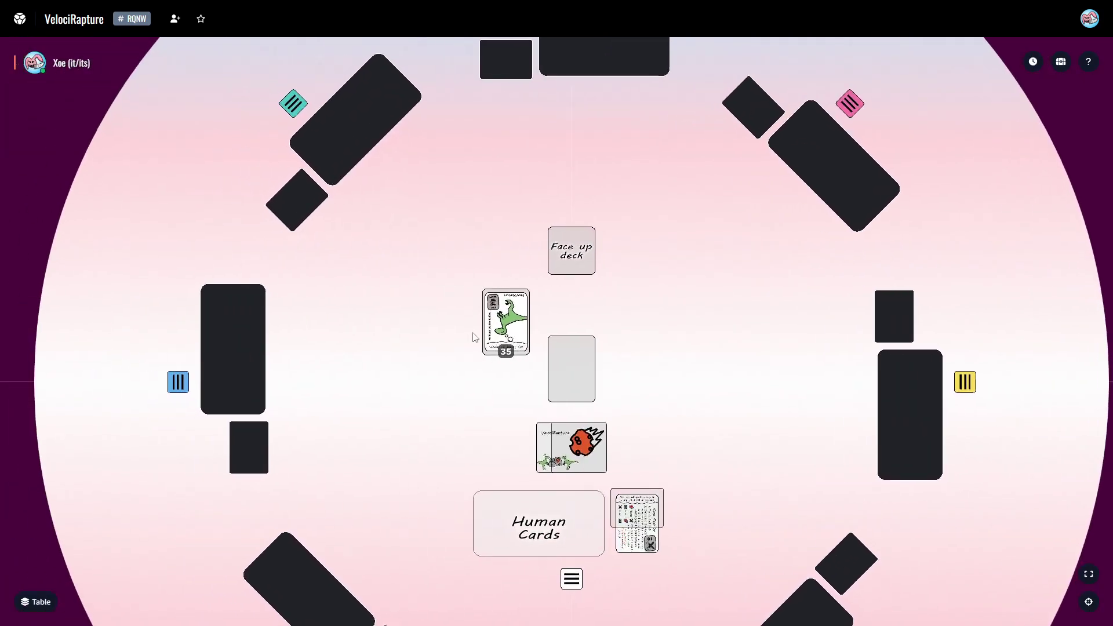
scroll(572, 393, "up", 3)
scroll(571, 393, "down", 3)
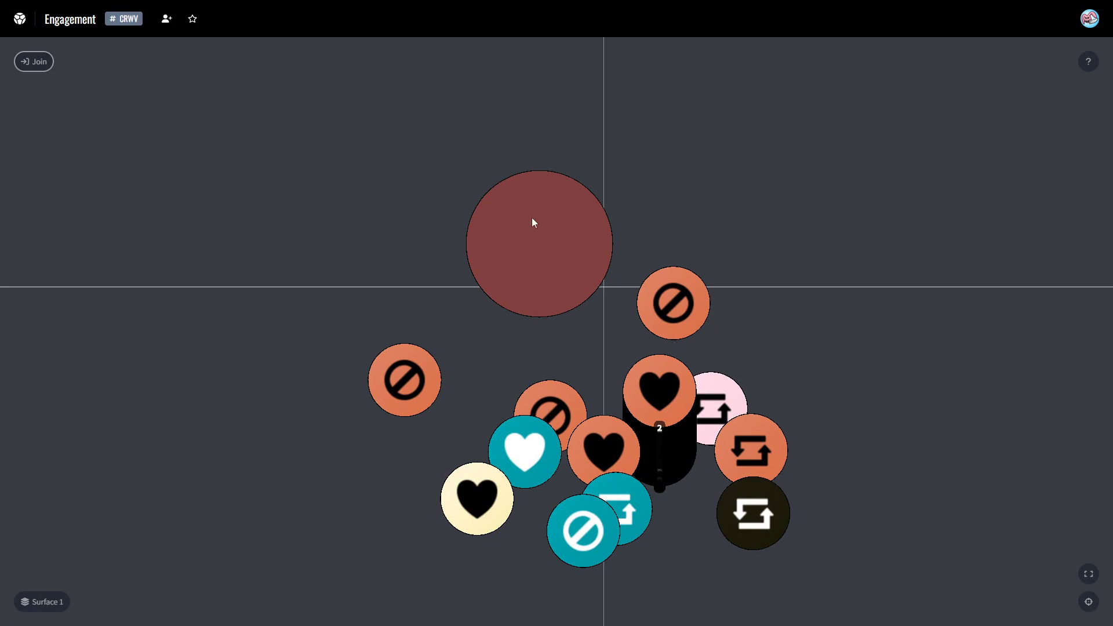
- Join the Engagement table and place the orange block token nearest the red circular zone onto that zone
left_click(35, 62)
left_click(218, 404)
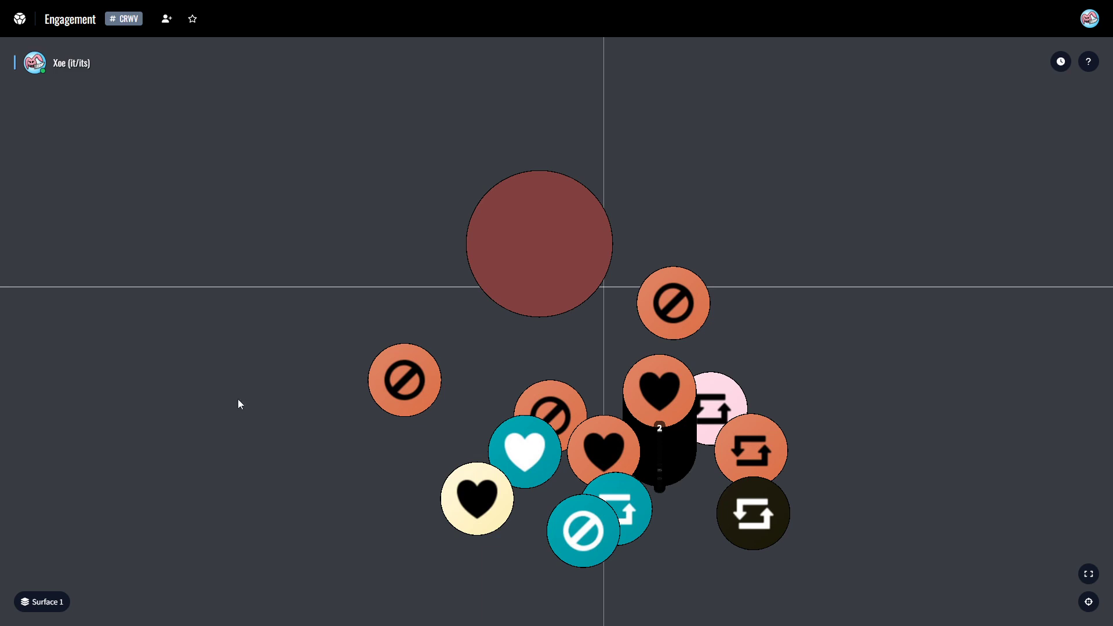
left_click(531, 268)
left_click_drag(646, 287, 545, 242)
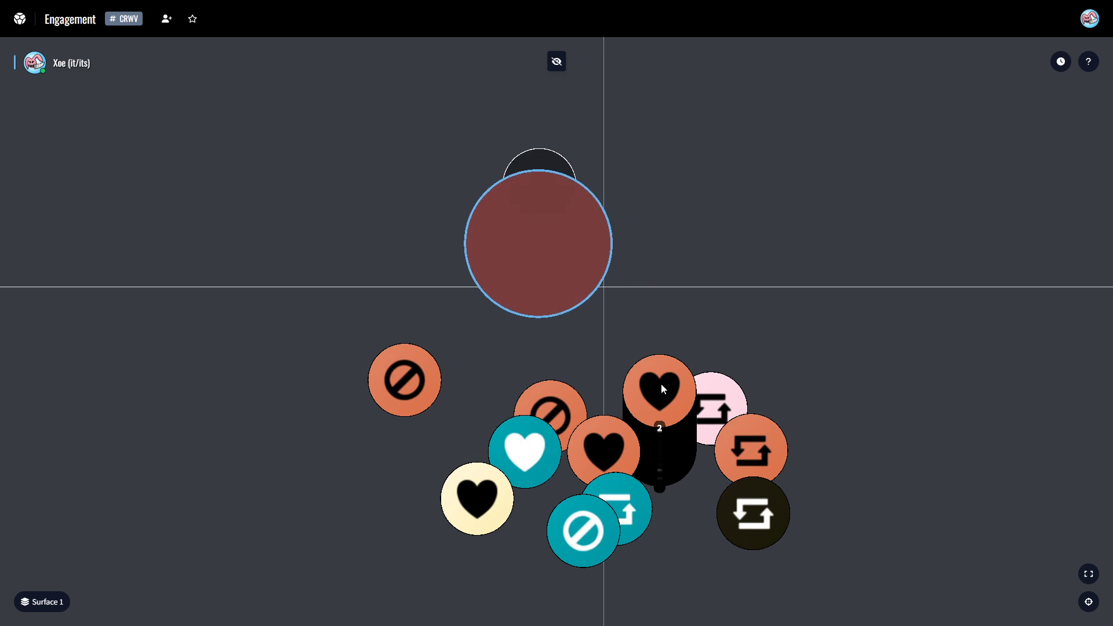
left_click(547, 183)
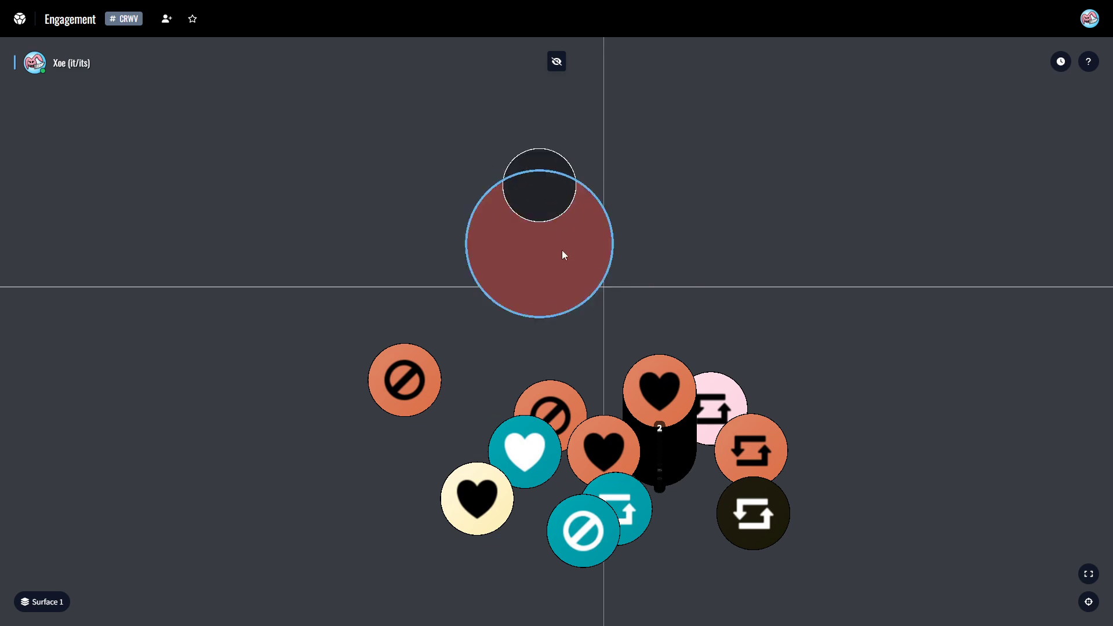
- Place the orange heart token from the top of the stack onto the red zone, and check the hidden pile there
left_click_drag(648, 397, 552, 231)
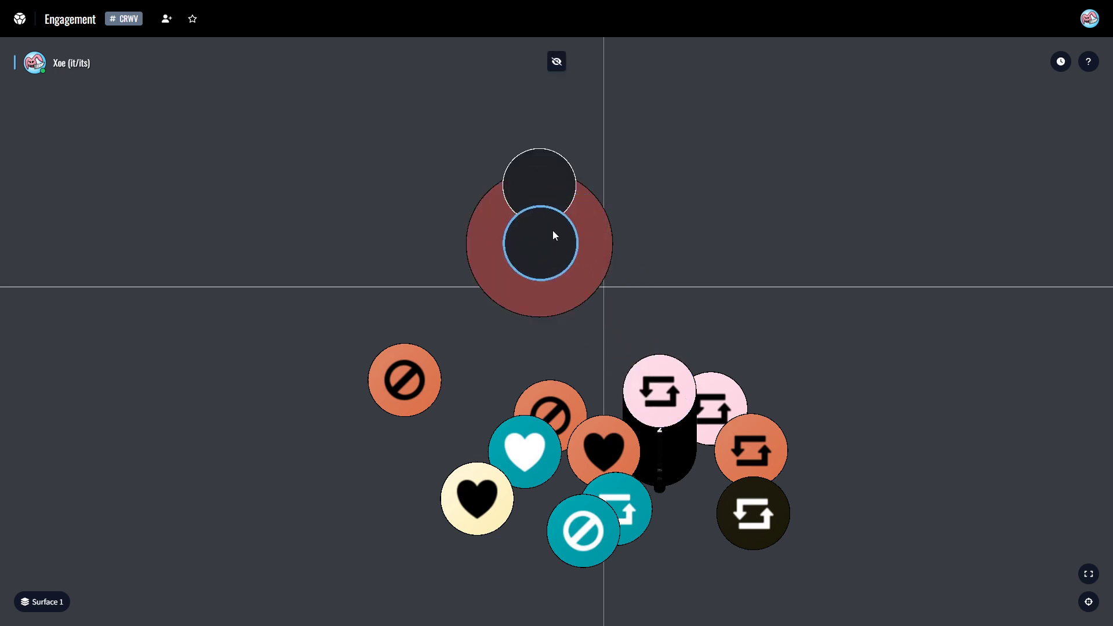
left_click(530, 182)
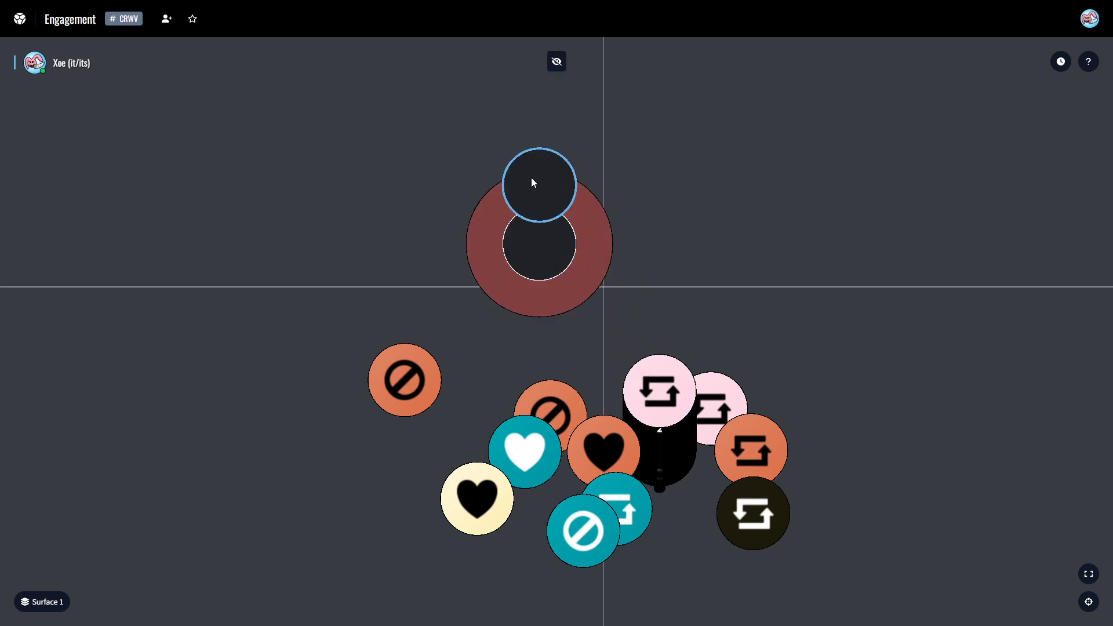
left_click(586, 249)
left_click_drag(586, 249, 594, 254)
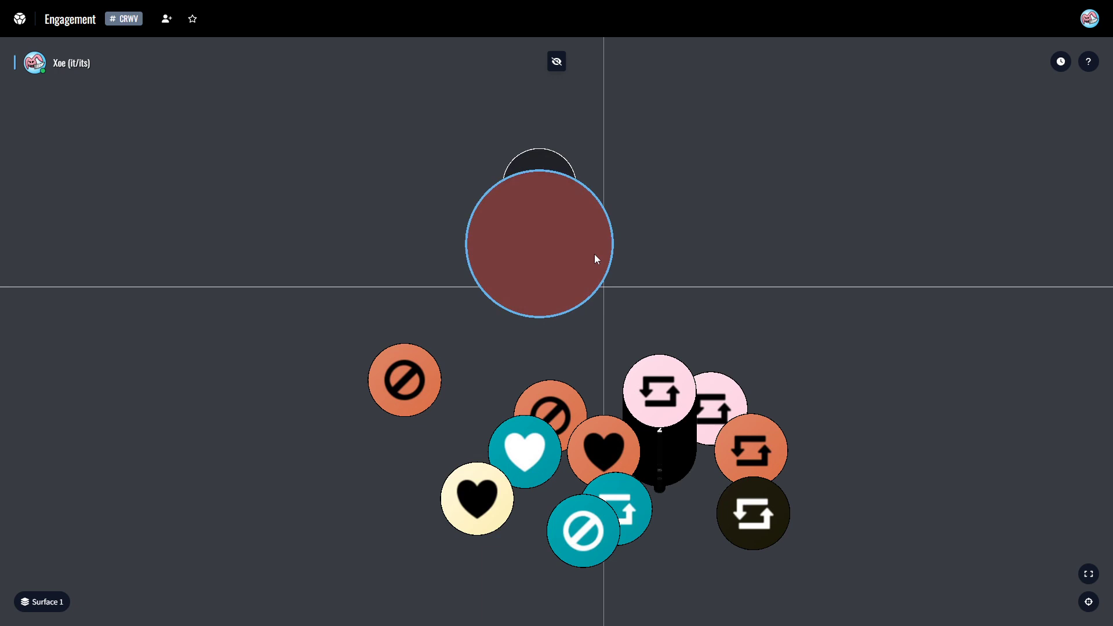
left_click(555, 187)
left_click(545, 162)
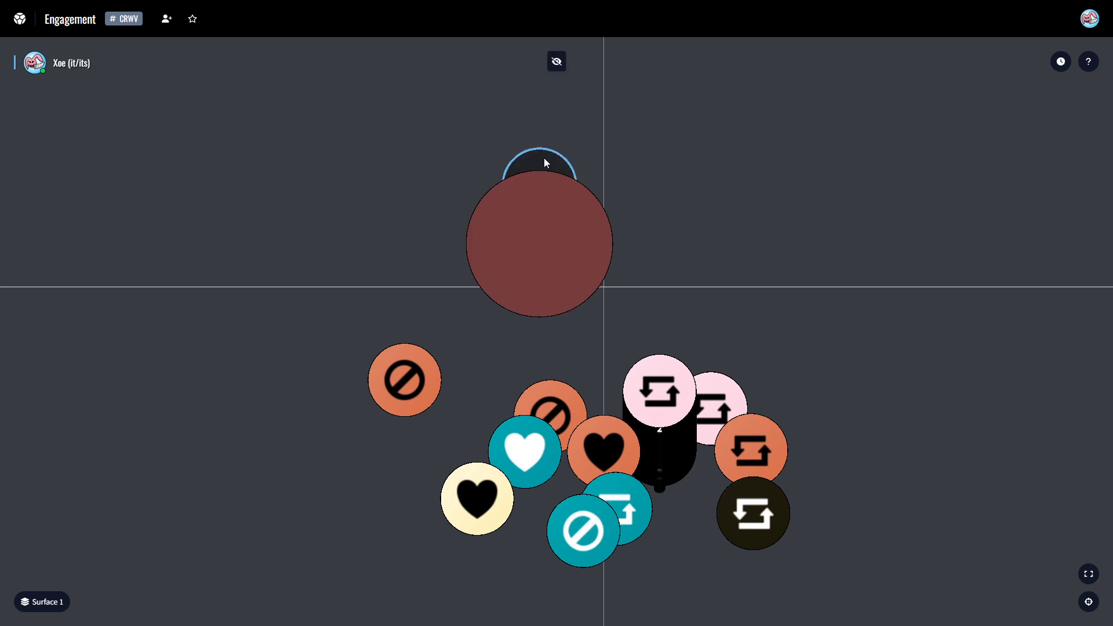
- Select all the remaining tokens and move them together onto the red circular zone
left_click(661, 401)
key("ctrl+a")
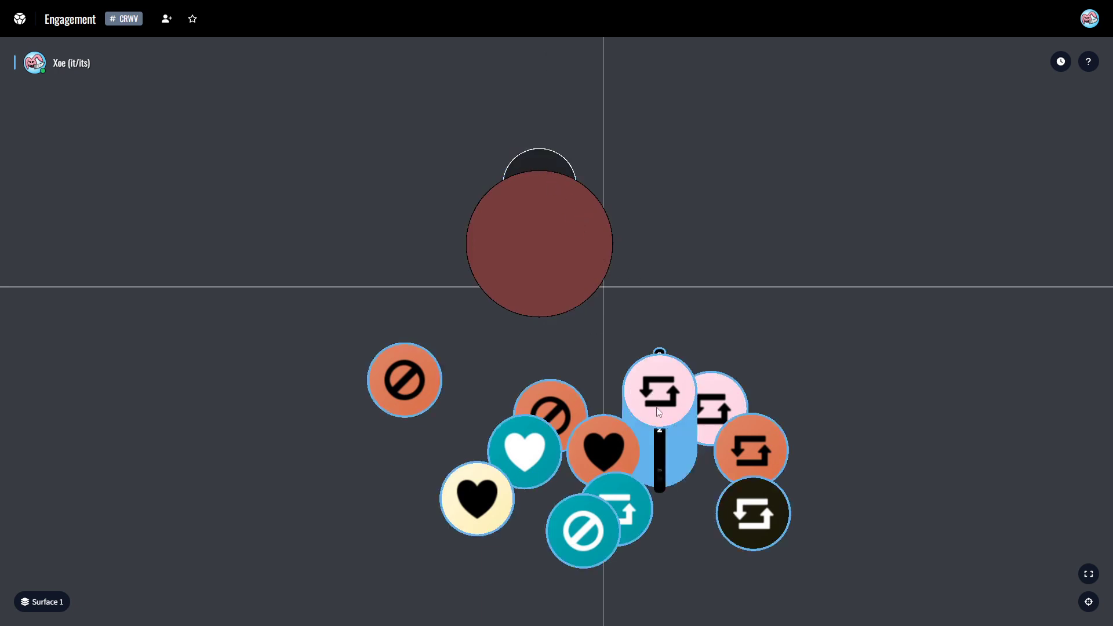
left_click_drag(656, 407, 564, 288)
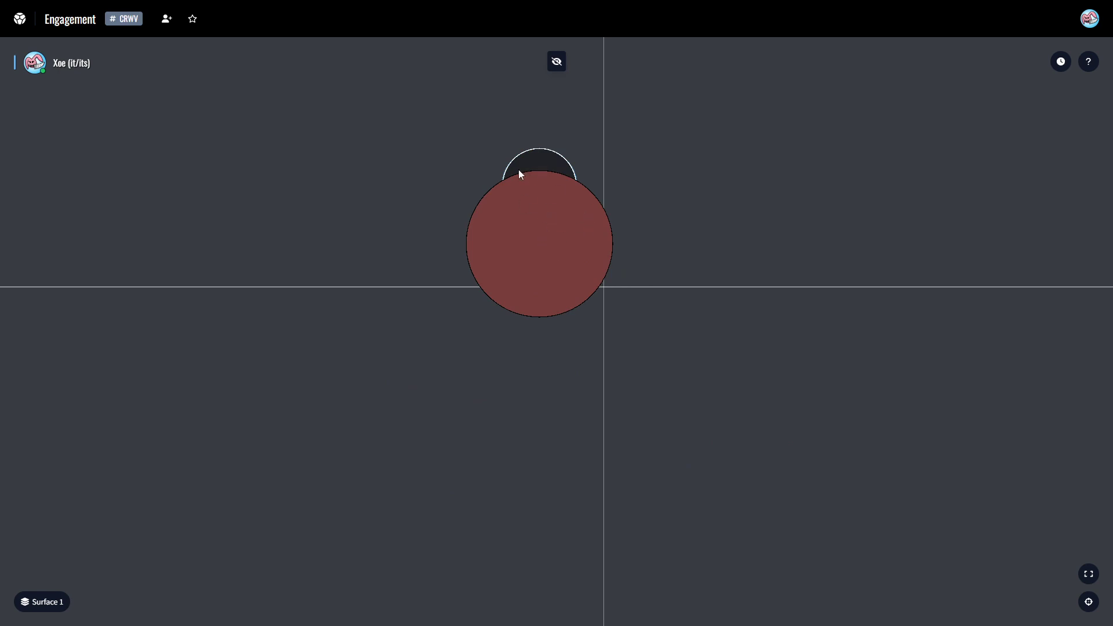
- Inspect the gathered hidden pile and the red zone overlapping it, selecting each in turn
left_click_drag(538, 163, 585, 236)
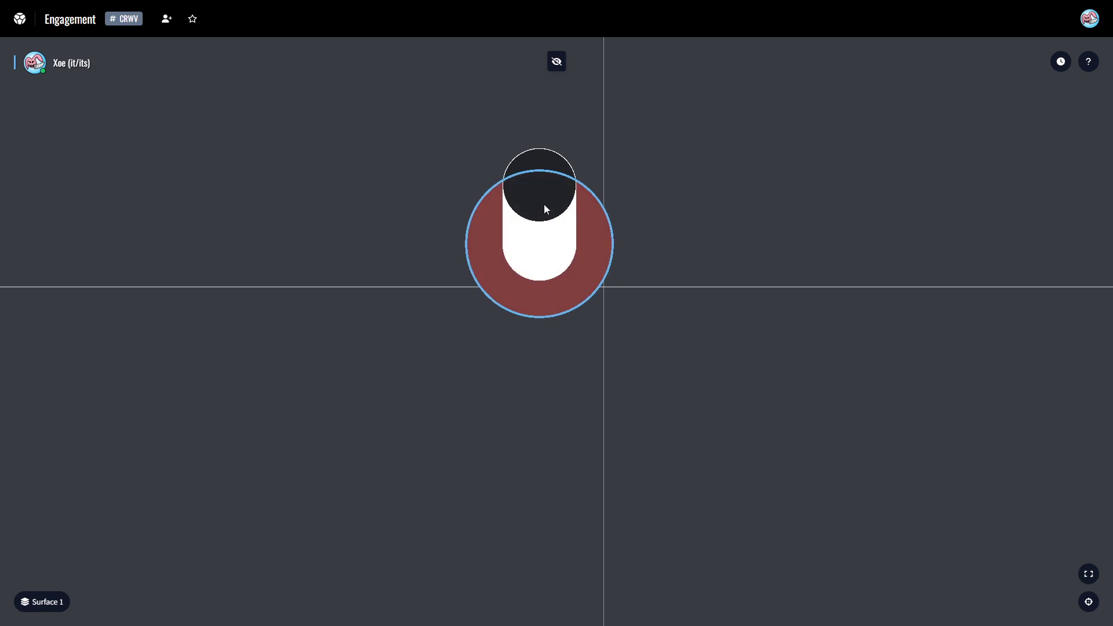
left_click_drag(596, 233, 591, 230)
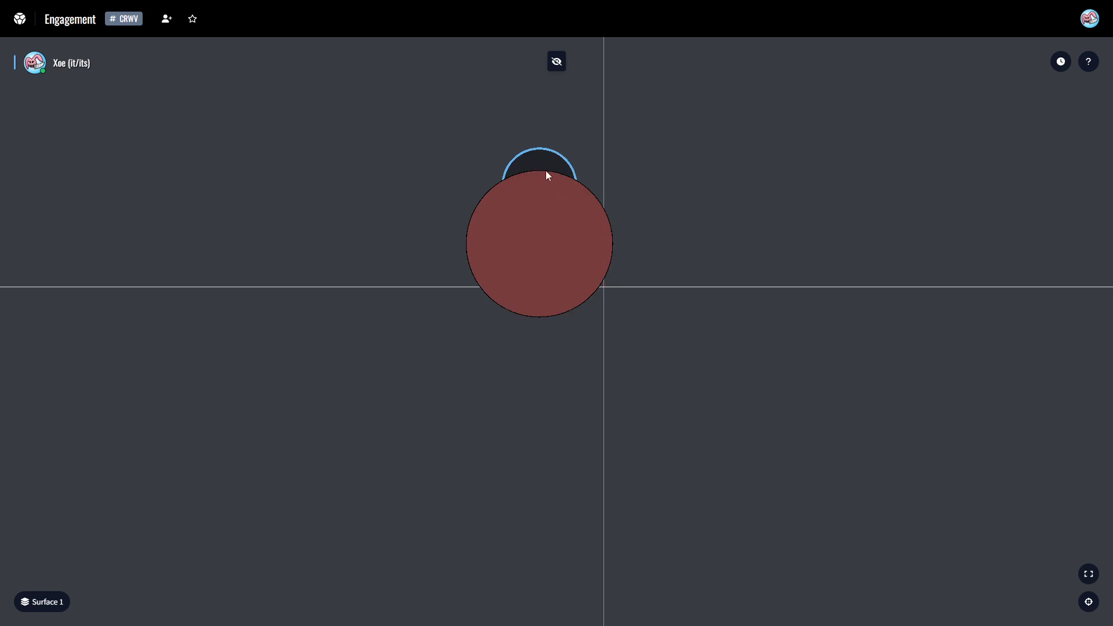
key("w")
key("s")
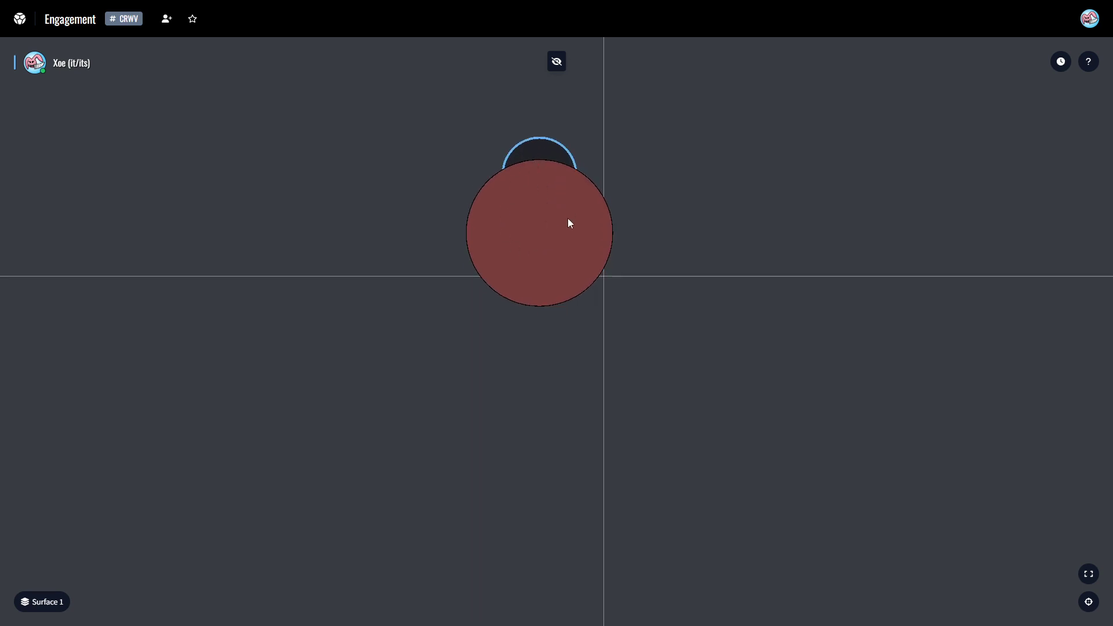
left_click(603, 223)
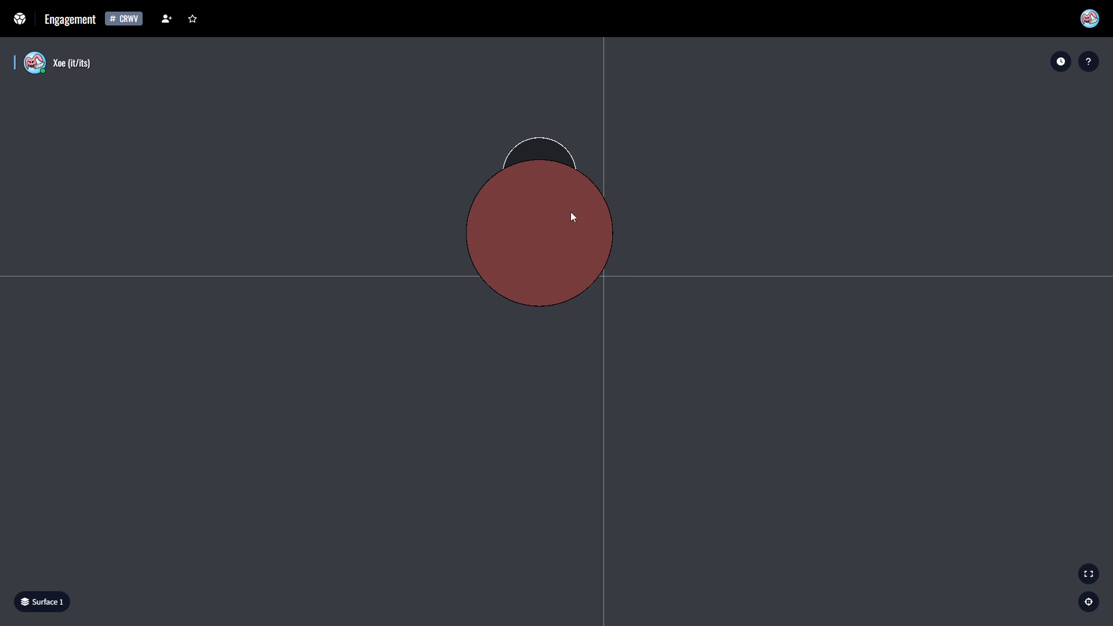
left_click(537, 142)
left_click(562, 174)
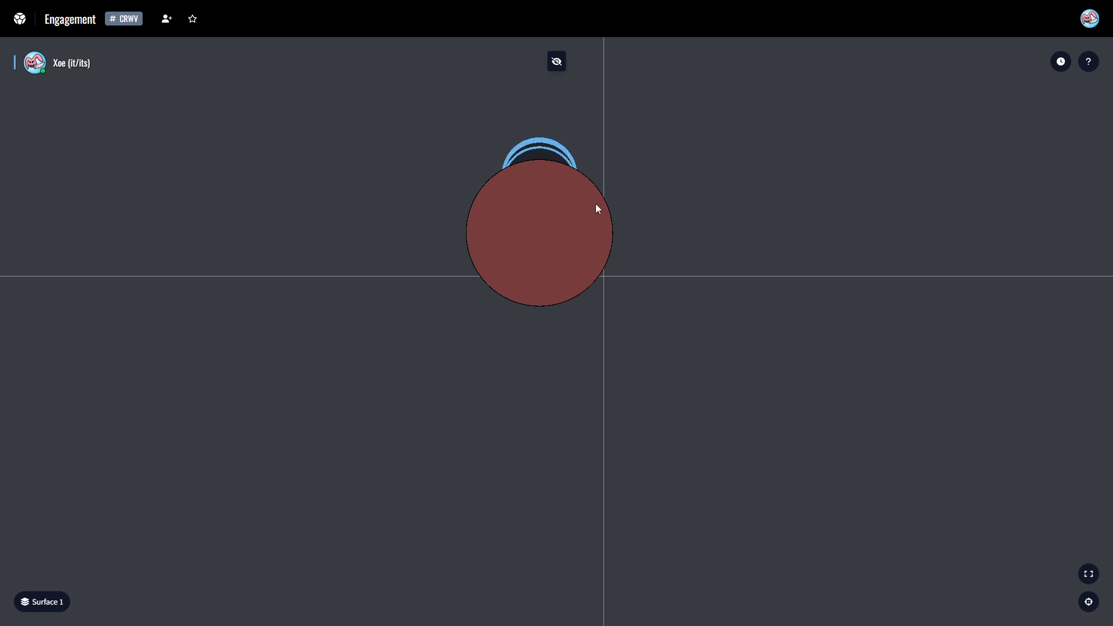
left_click(635, 186)
scroll(554, 180, "up", 1)
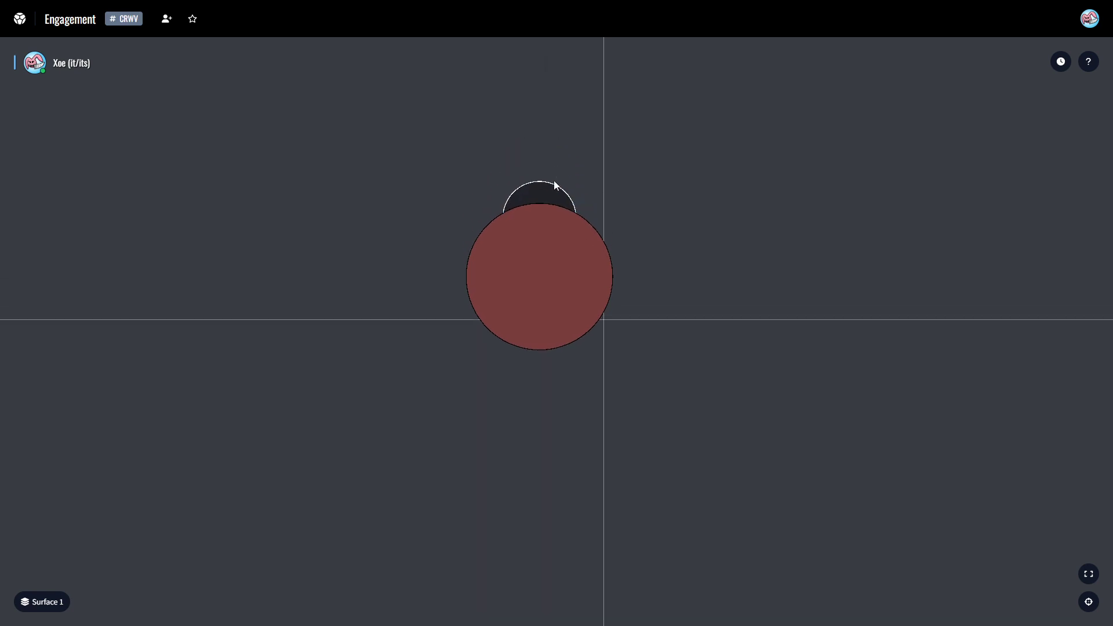
- Pull a light blue repost token, a cream heart and a teal heart out of the hidden pile onto the open table
left_click_drag(554, 195, 805, 216)
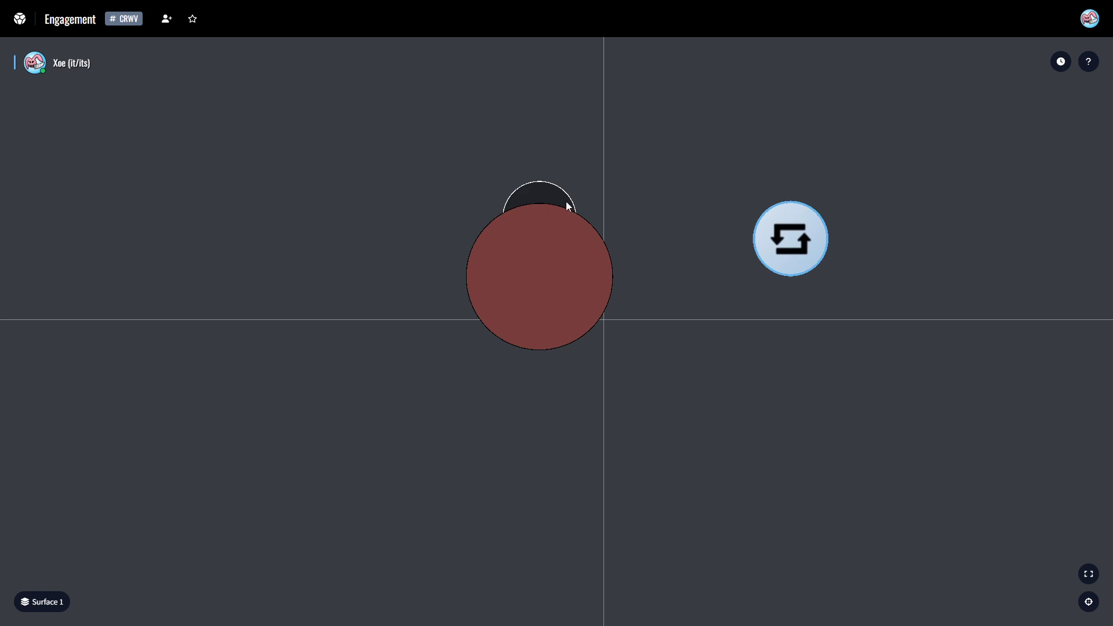
left_click_drag(541, 195, 370, 145)
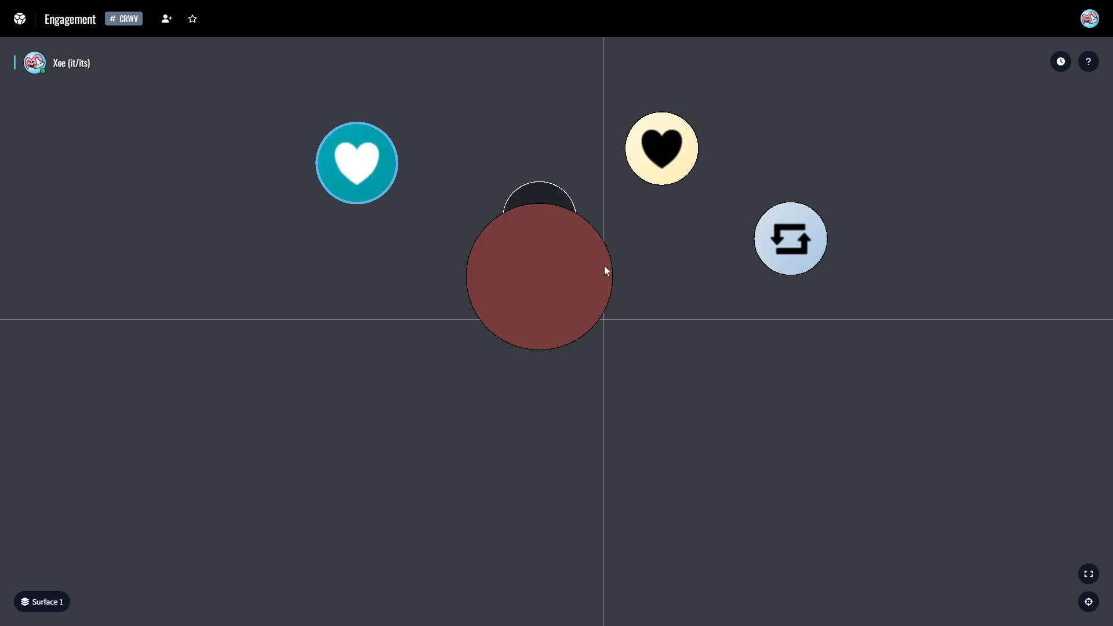